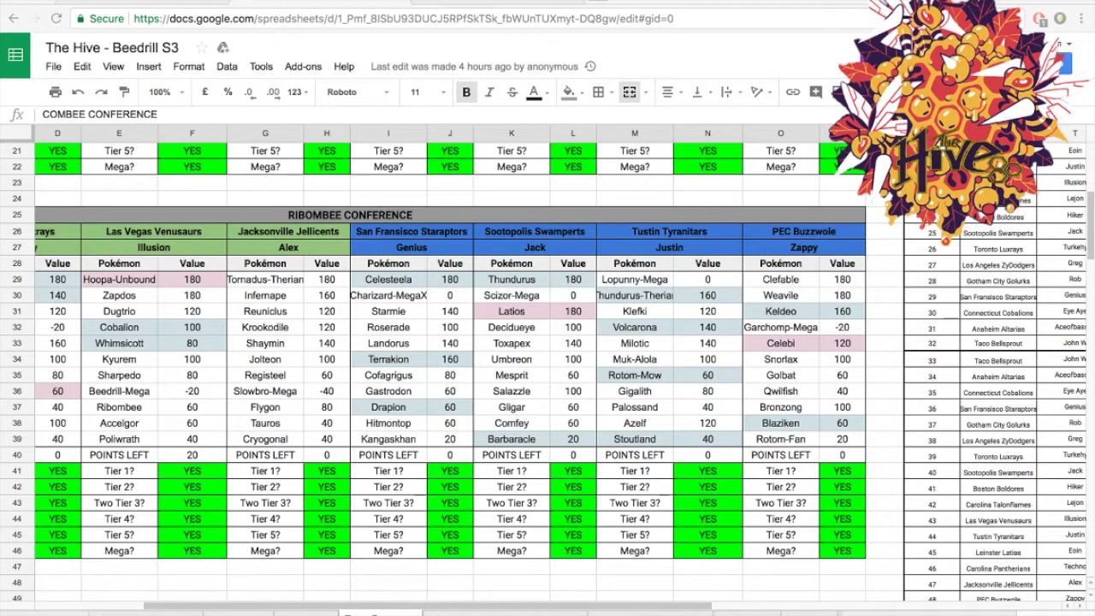
# Examine the Sootopolis Swamperts' Thundurus, Latios and Decidueye entries alongside the San Fransisco Staraptors' Celesteela in the Ribombee Conference table.
pyautogui.click(512, 279)
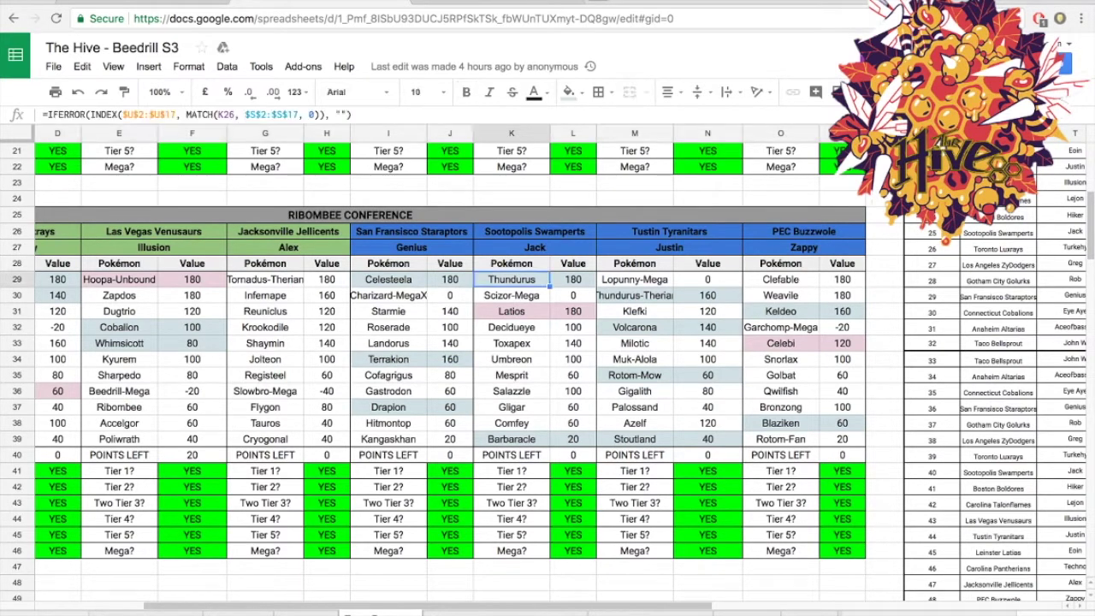
pyautogui.click(450, 280)
pyautogui.click(389, 280)
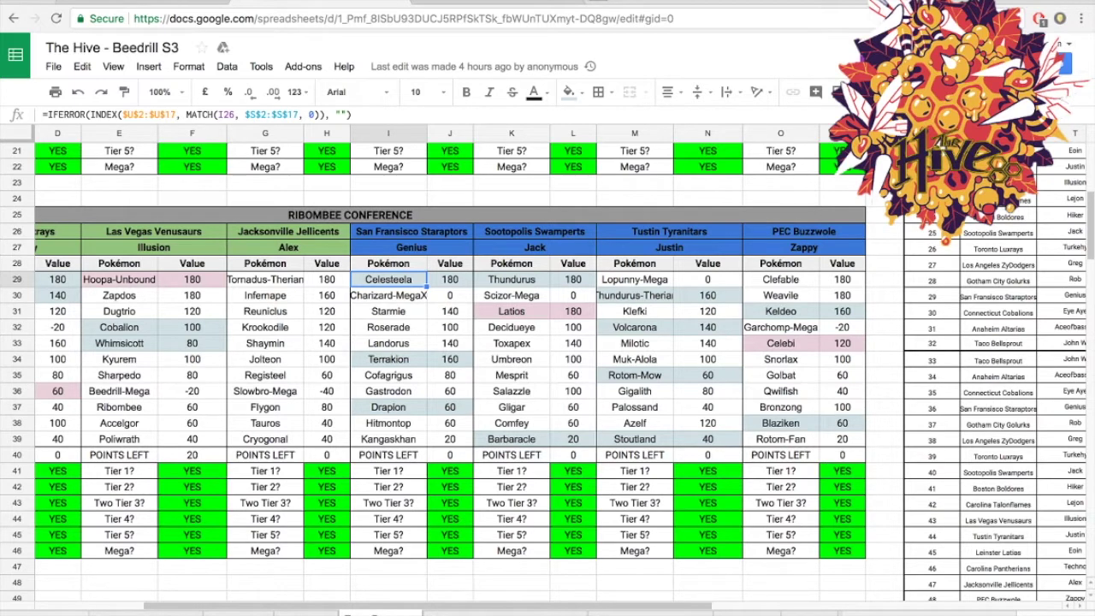
pyautogui.click(511, 311)
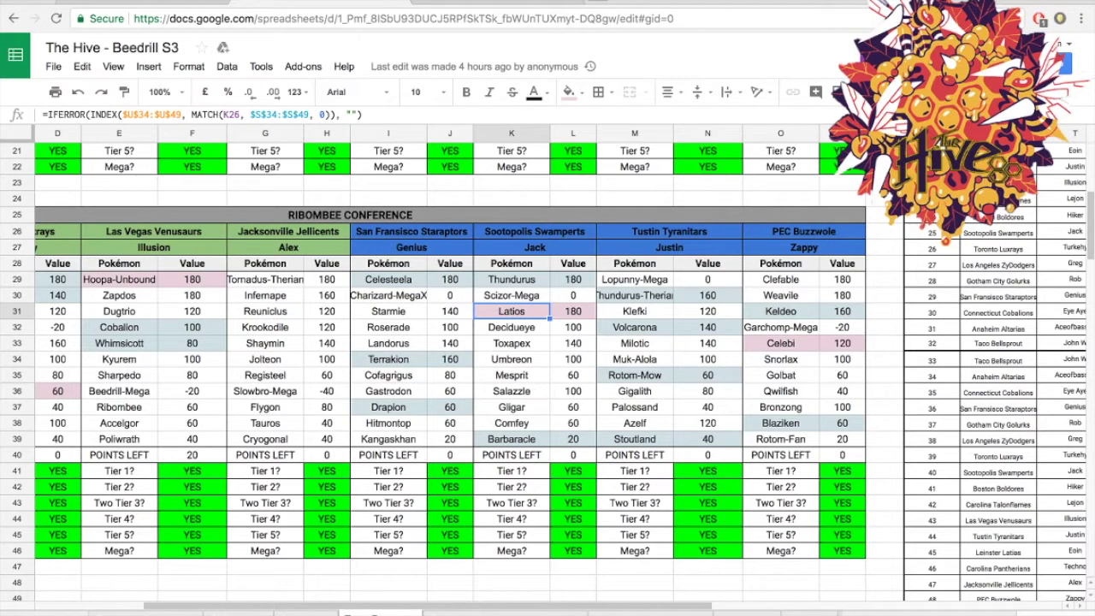
pyautogui.click(512, 280)
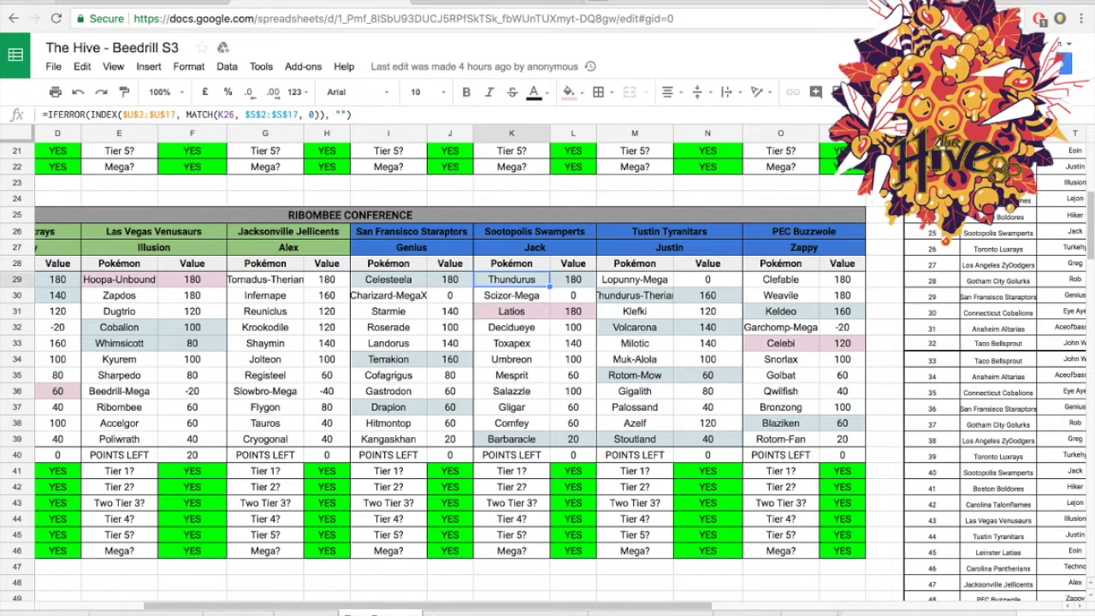
pyautogui.press('Down')
pyautogui.press('Down')
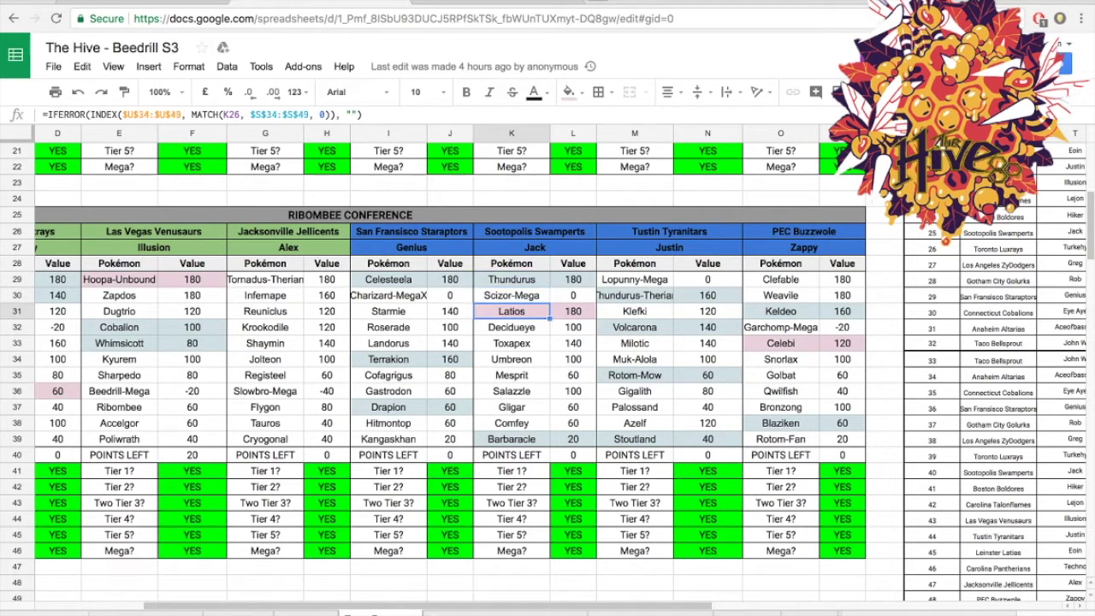
pyautogui.click(511, 327)
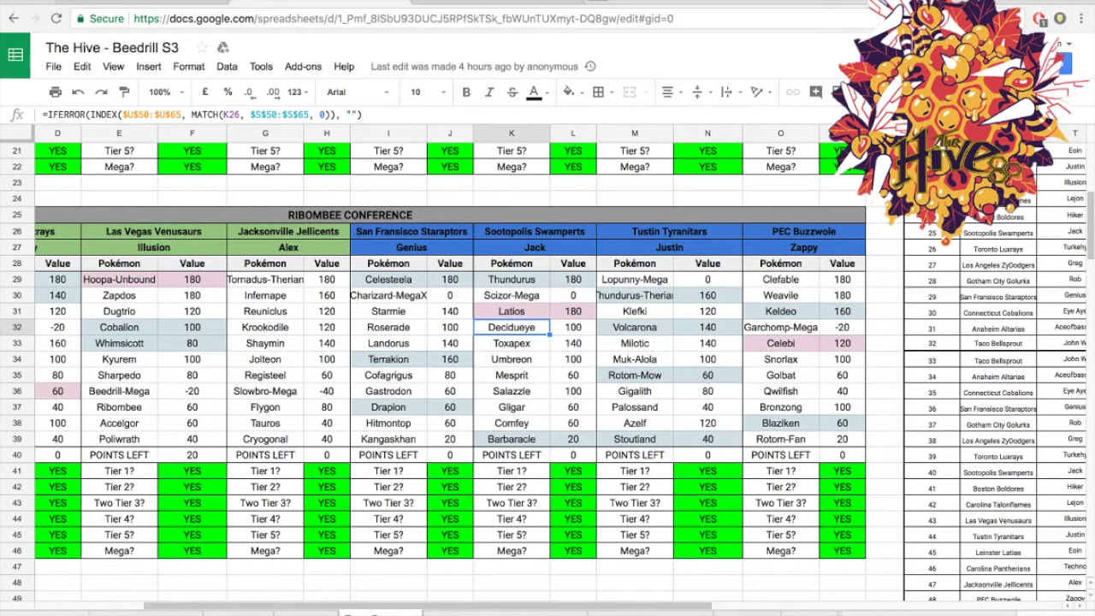
# Go through the San Fransisco Staraptors' Pokémon list from Celesteela down to Kangaskhan.
pyautogui.click(388, 280)
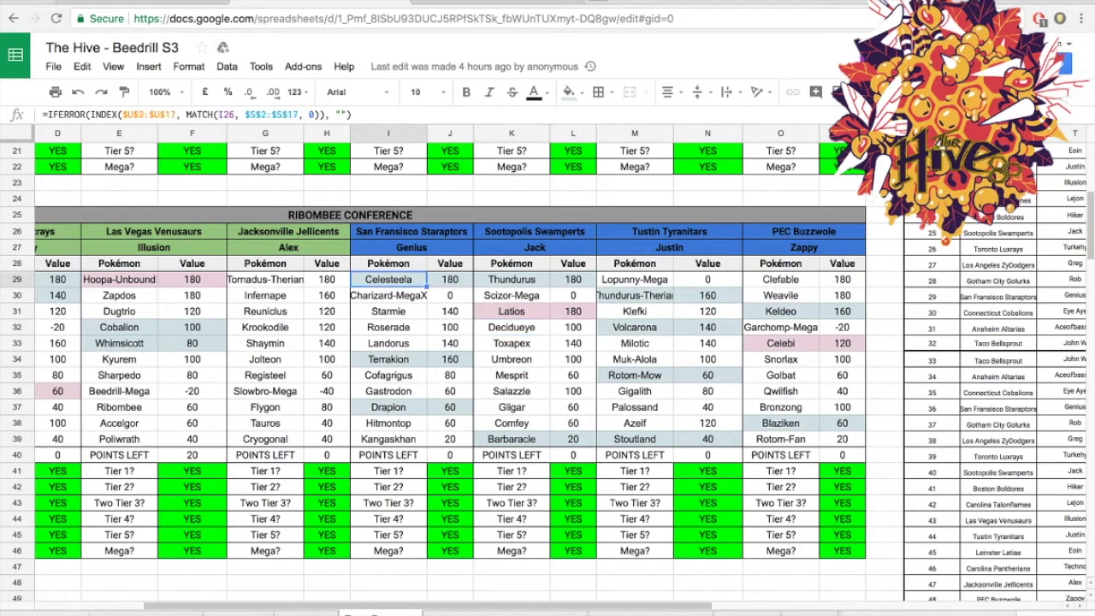
pyautogui.click(389, 295)
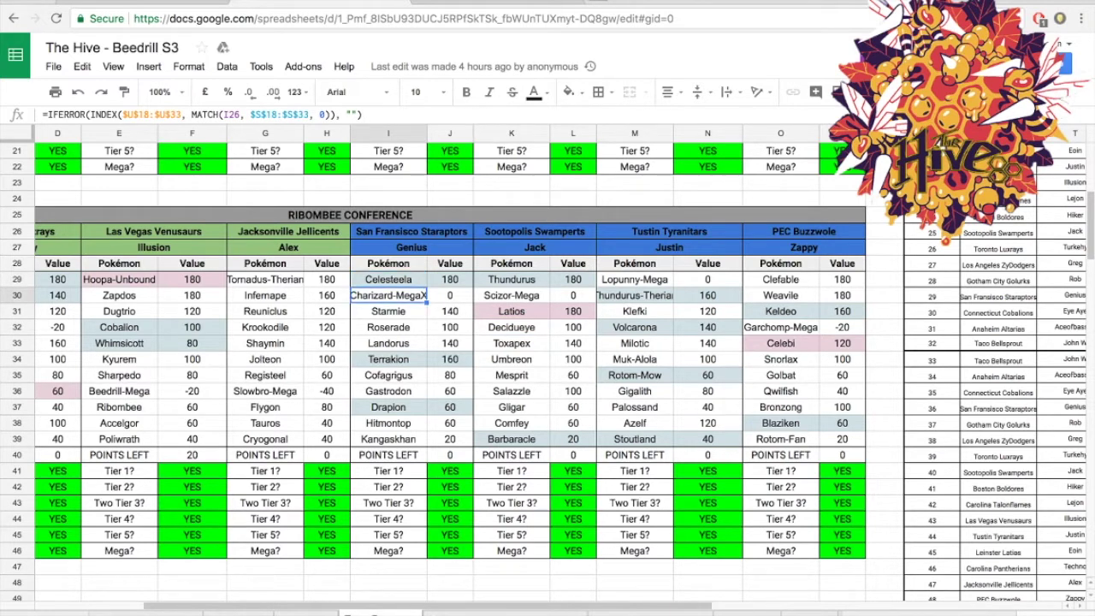
pyautogui.click(388, 311)
pyautogui.click(388, 327)
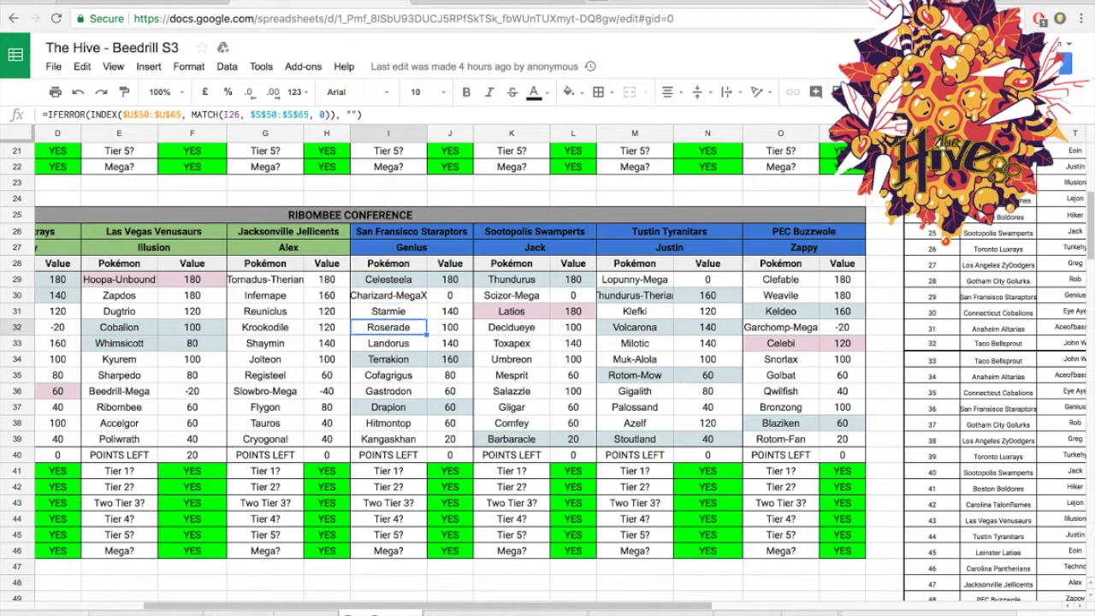
pyautogui.click(388, 343)
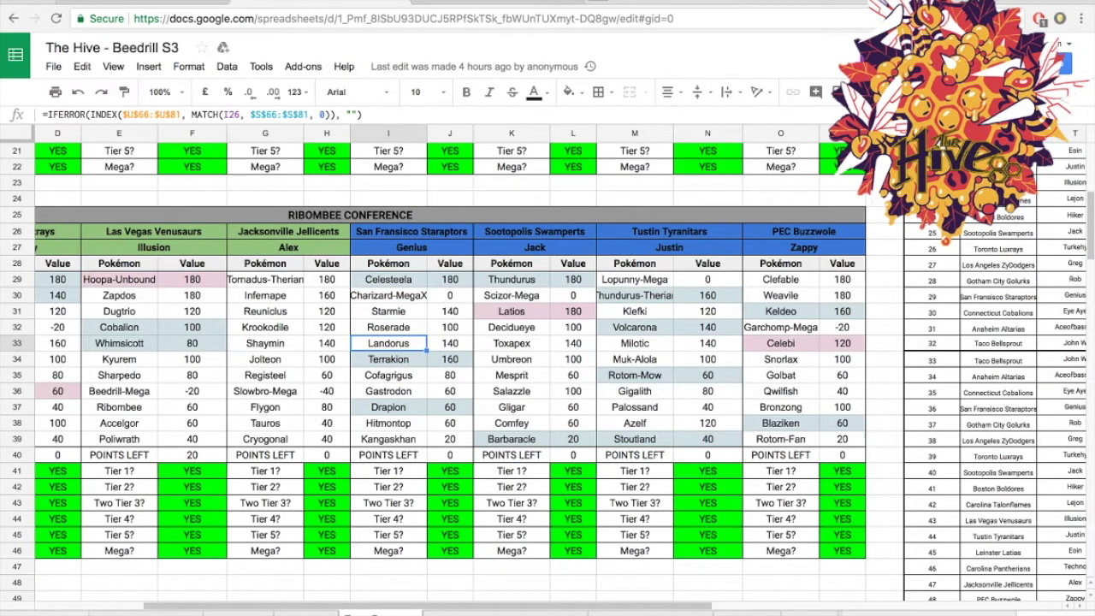
pyautogui.click(388, 359)
pyautogui.click(389, 376)
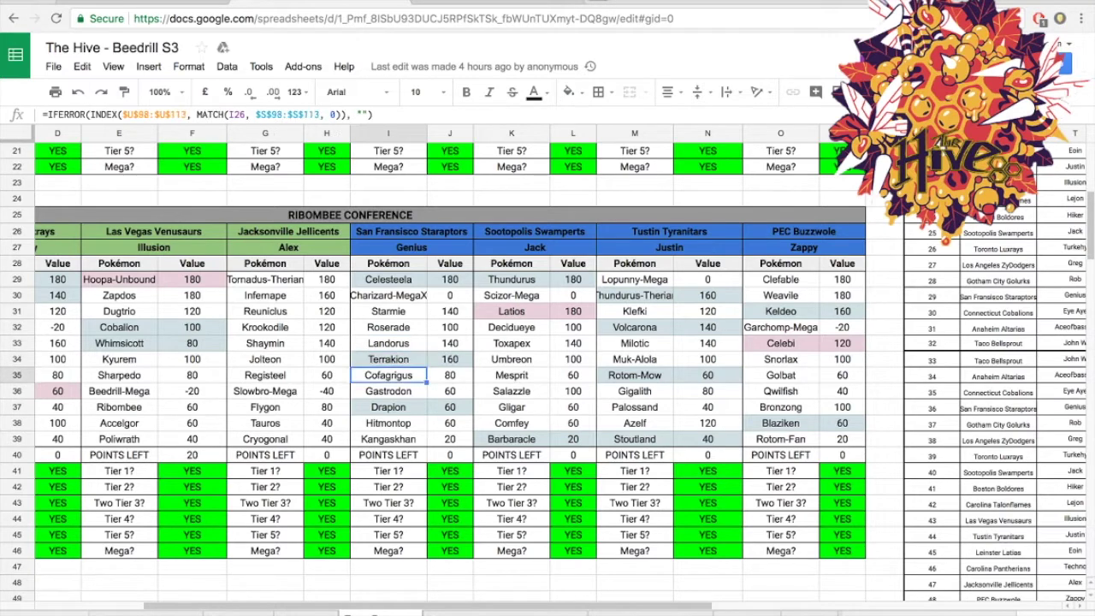
pyautogui.press('Down')
pyautogui.press('Down')
pyautogui.press('Down')
pyautogui.press('Down')
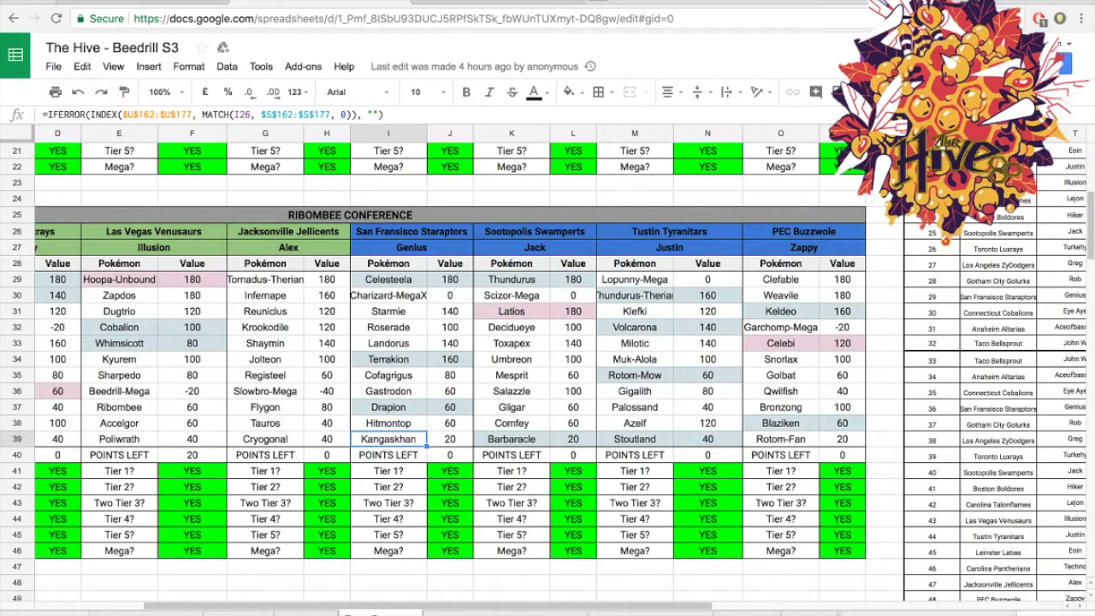
# Compare the Staraptors' Charizard-MegaX, Terrakion, Starmie, Cofagrigus, Gastrodon and Landorus with the Swamperts' Thundurus.
pyautogui.click(389, 295)
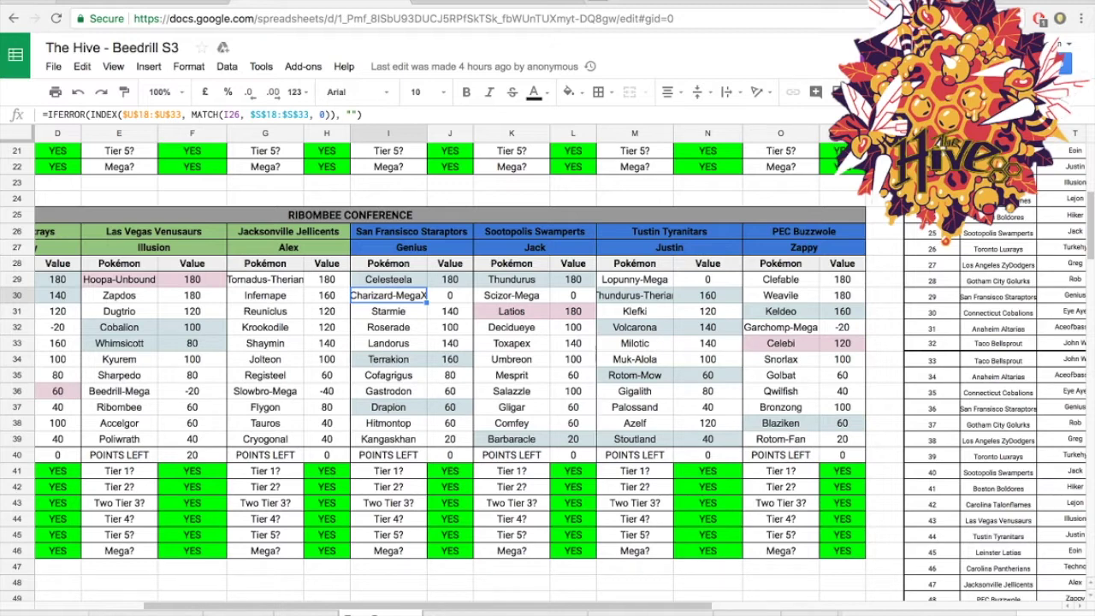
pyautogui.click(388, 360)
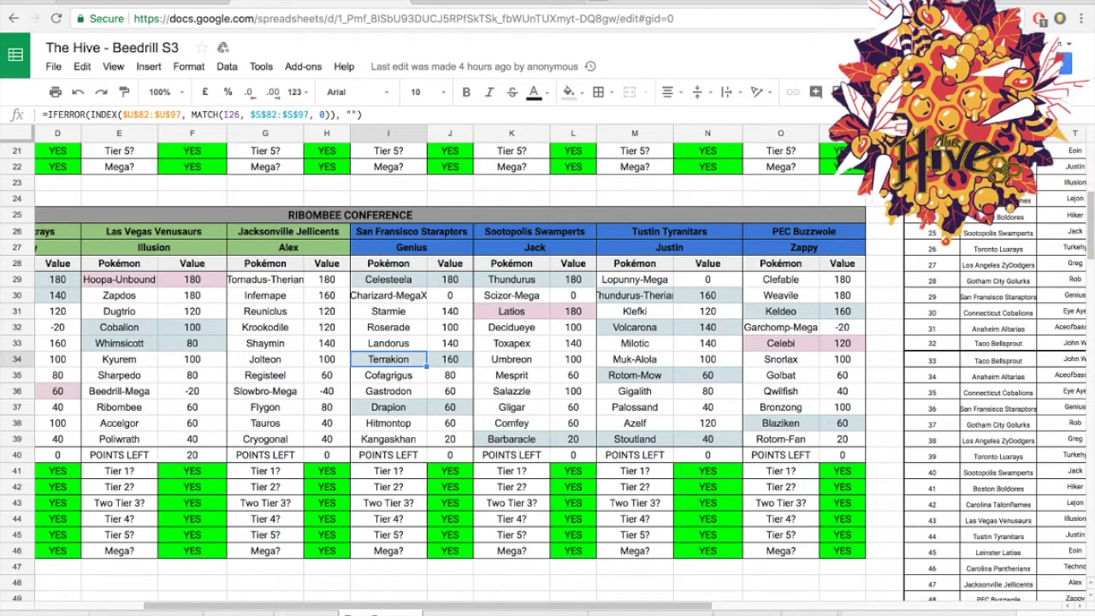
pyautogui.click(388, 312)
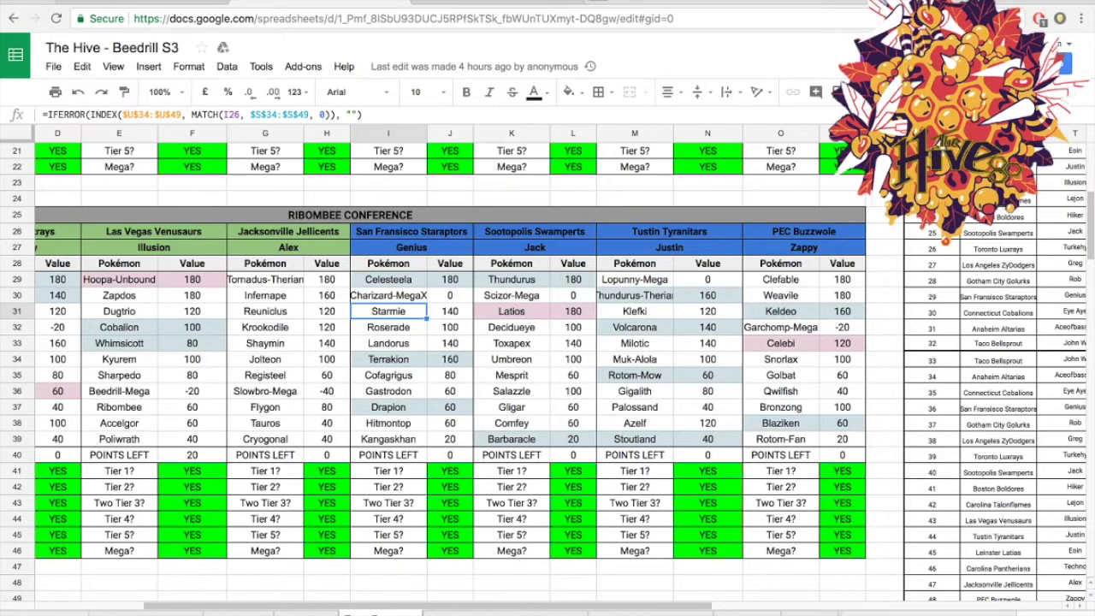
pyautogui.click(512, 280)
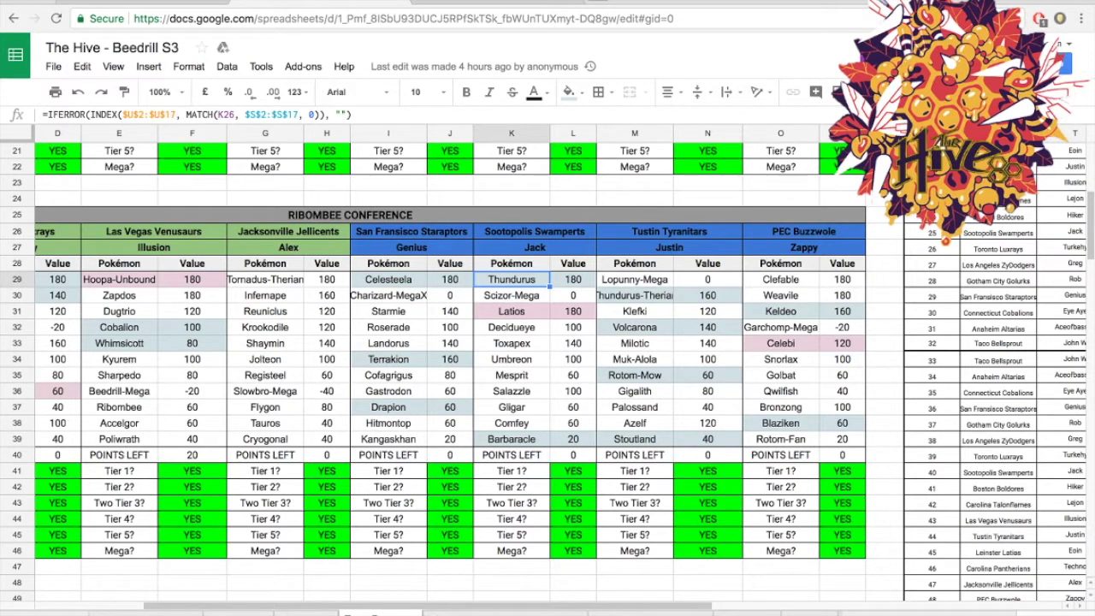
pyautogui.click(388, 376)
pyautogui.click(388, 391)
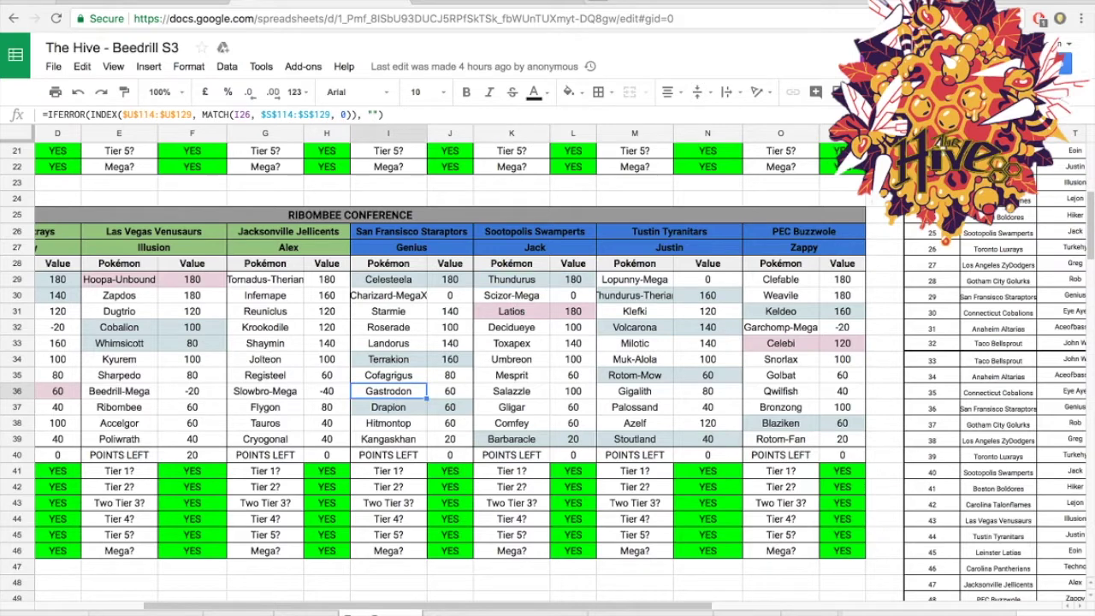
pyautogui.click(389, 343)
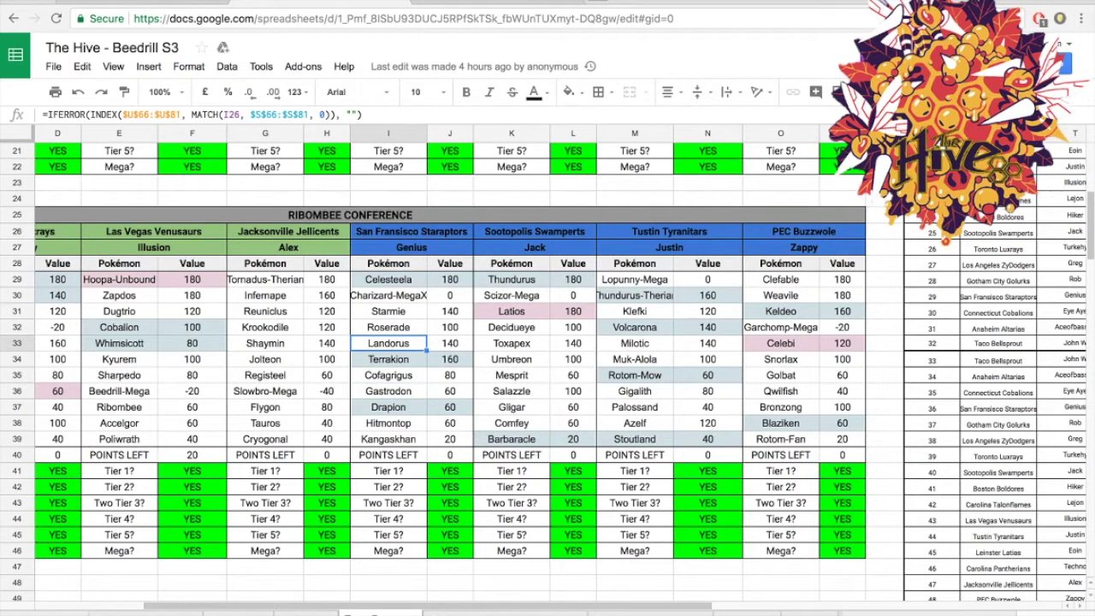
pyautogui.click(512, 280)
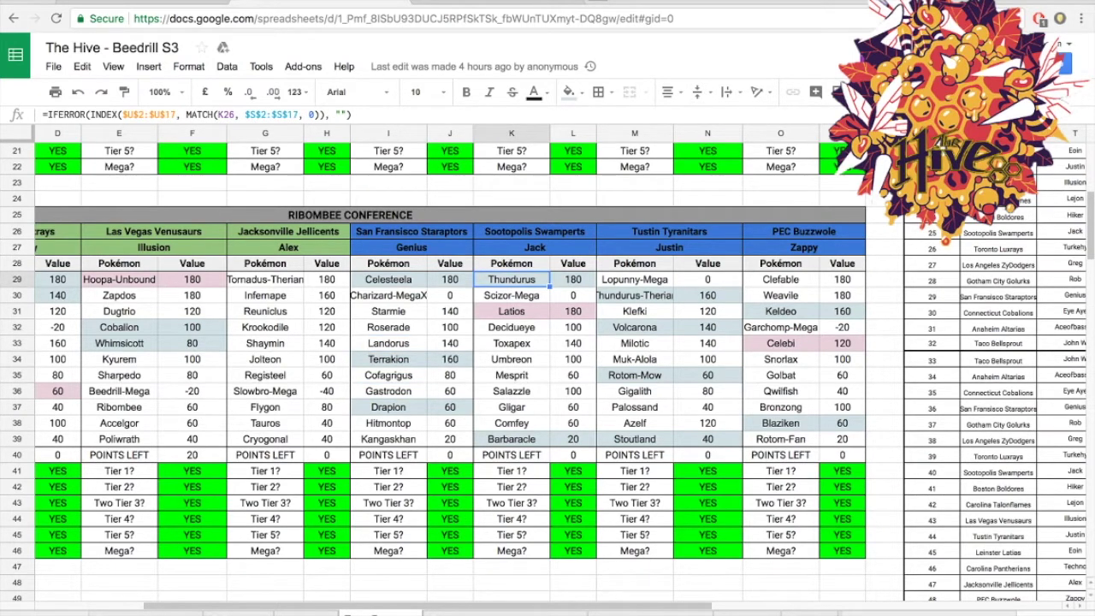
# Compare the Swamperts' Latios with the Staraptors' Drapion and Charizard-MegaX.
pyautogui.click(512, 312)
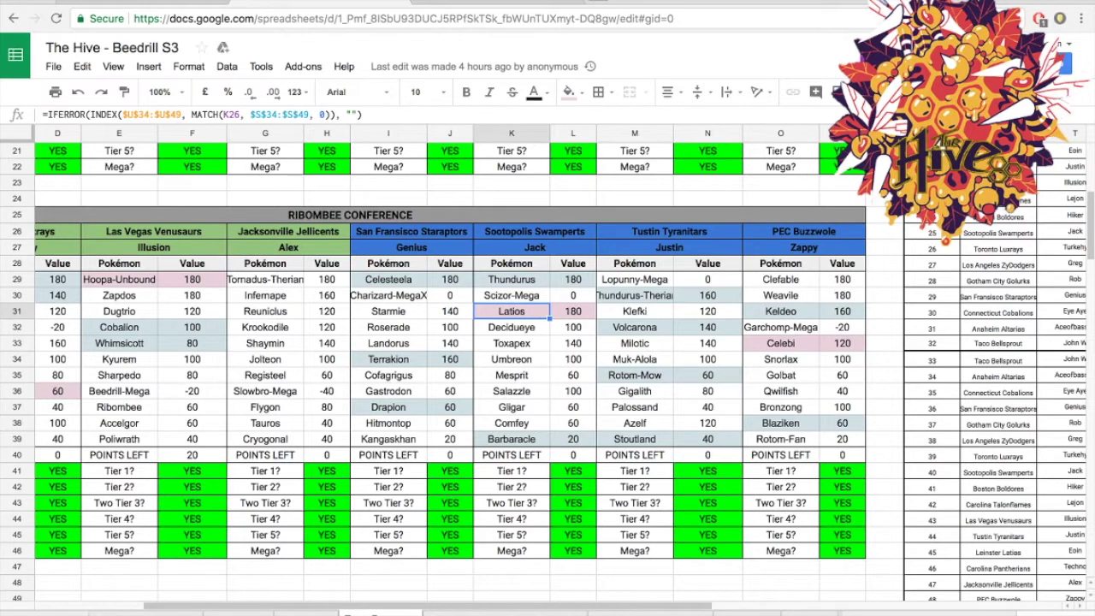
pyautogui.click(388, 408)
pyautogui.click(511, 311)
pyautogui.click(388, 296)
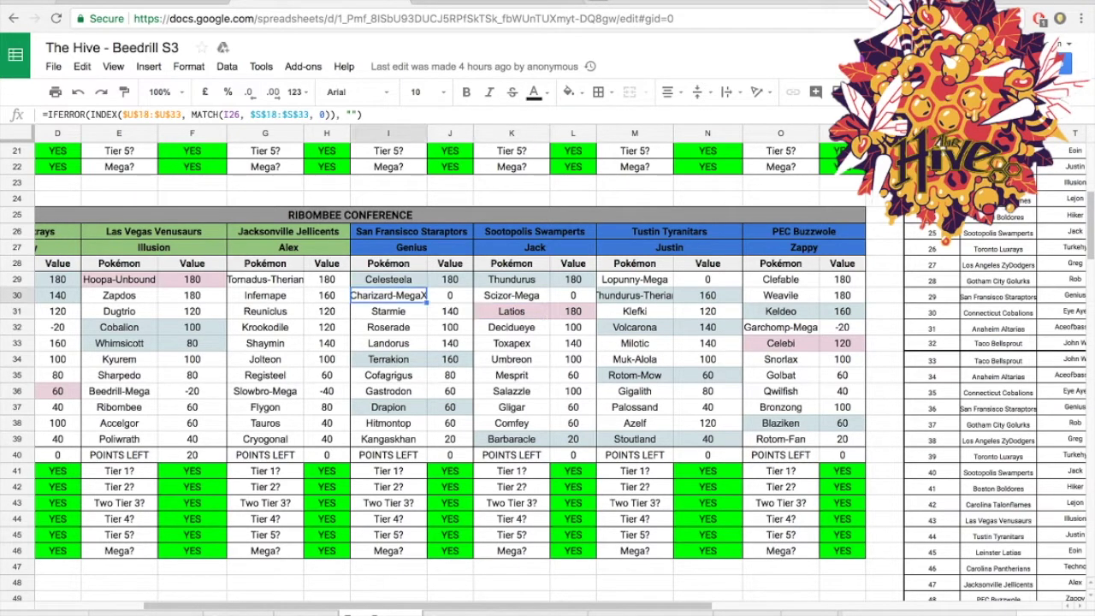
pyautogui.click(512, 311)
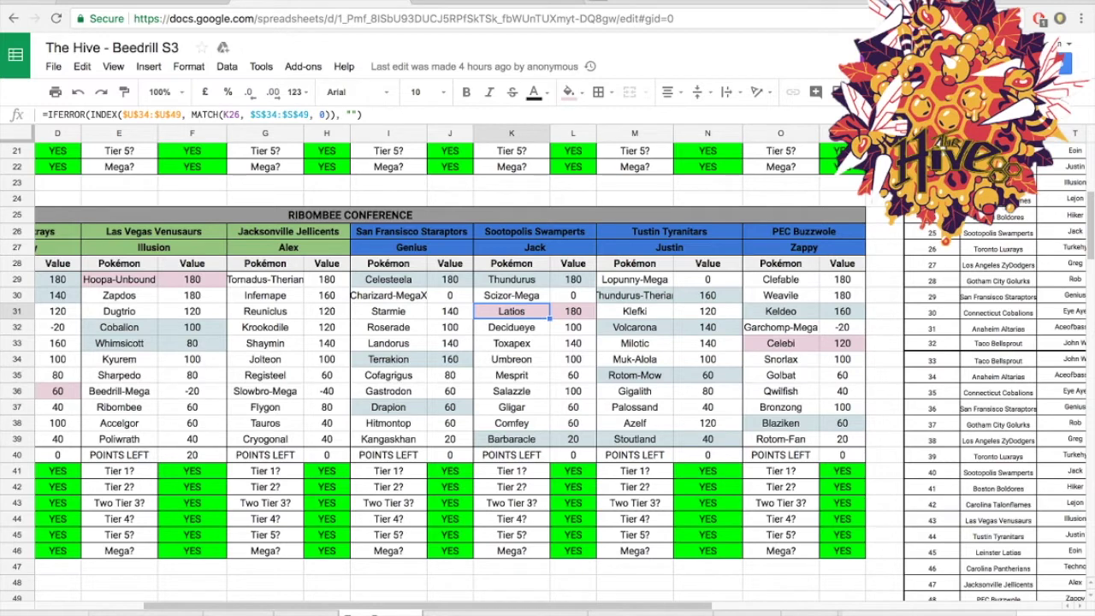
# Check the Swamperts' Thundurus, Scizor-Mega and Latios against the Staraptors' Roserade, Celesteela and Charizard-MegaX.
pyautogui.click(512, 279)
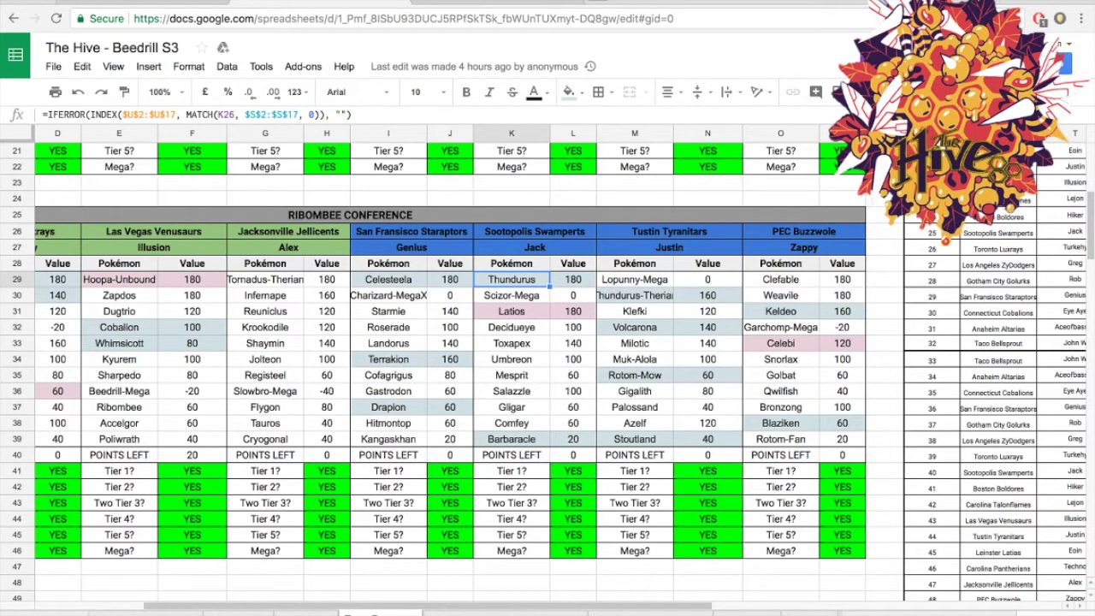
pyautogui.click(389, 328)
pyautogui.click(512, 280)
pyautogui.click(389, 328)
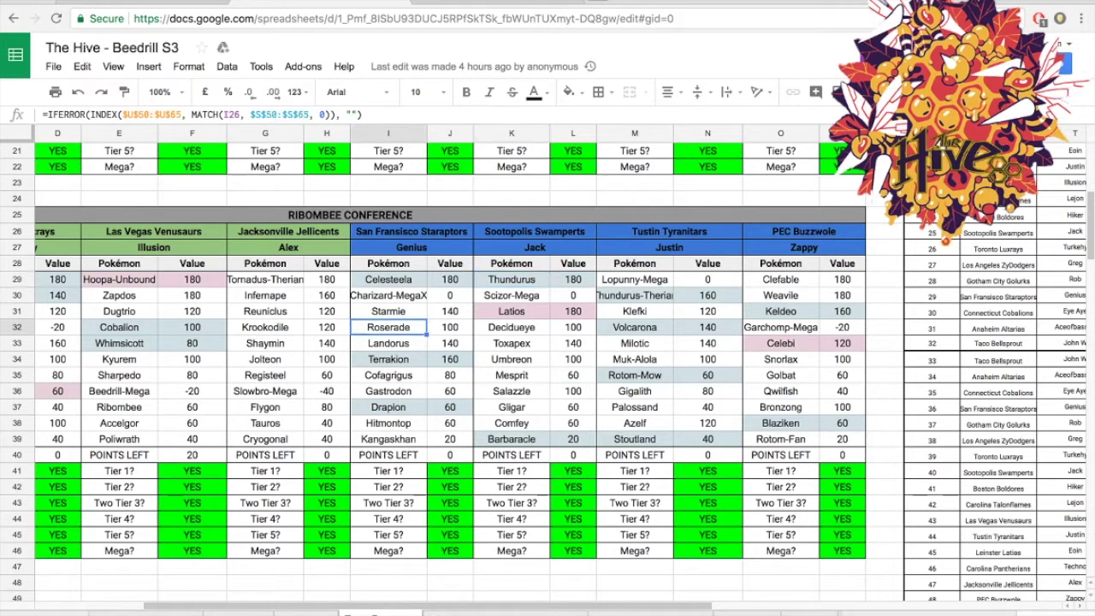
pyautogui.click(512, 295)
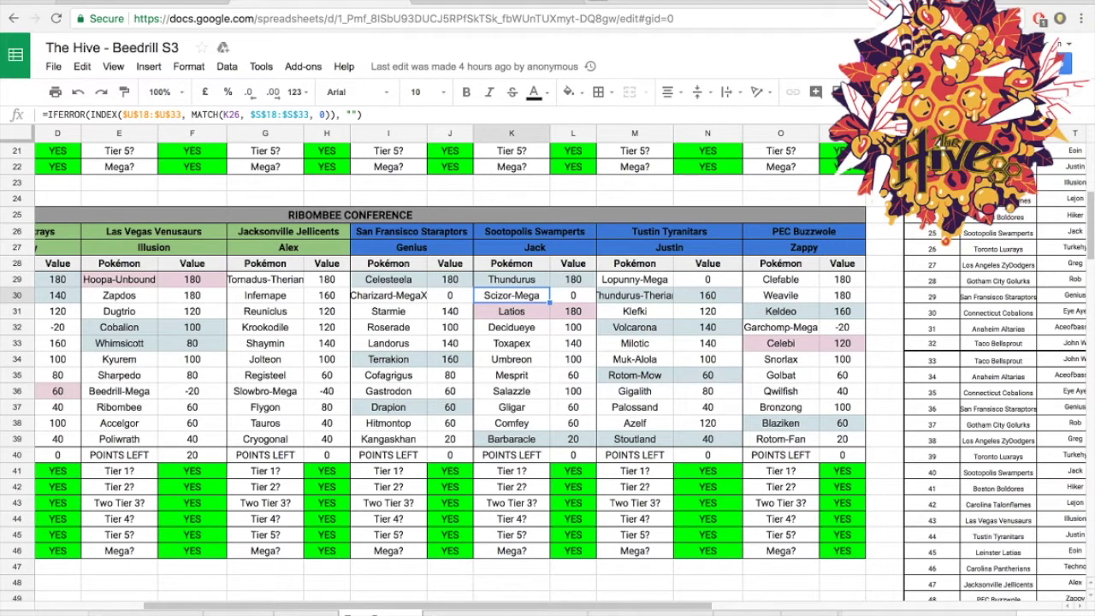
pyautogui.click(389, 279)
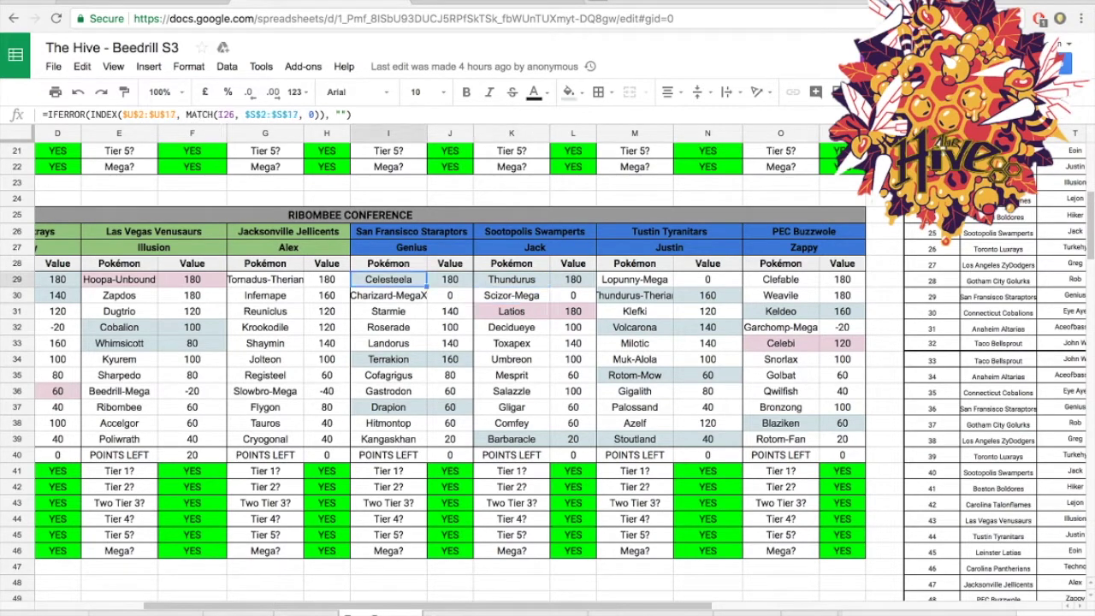
pyautogui.click(389, 295)
pyautogui.click(512, 312)
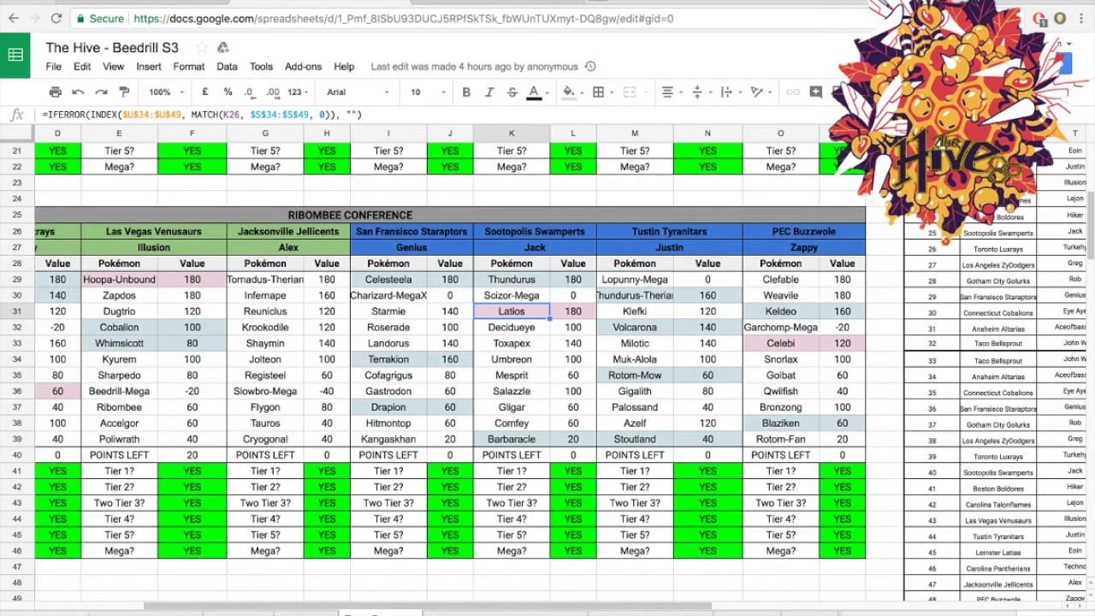
# Examine the Swamperts' Gligar, Umbreon, Toxapex and Salazzle entries.
pyautogui.click(512, 408)
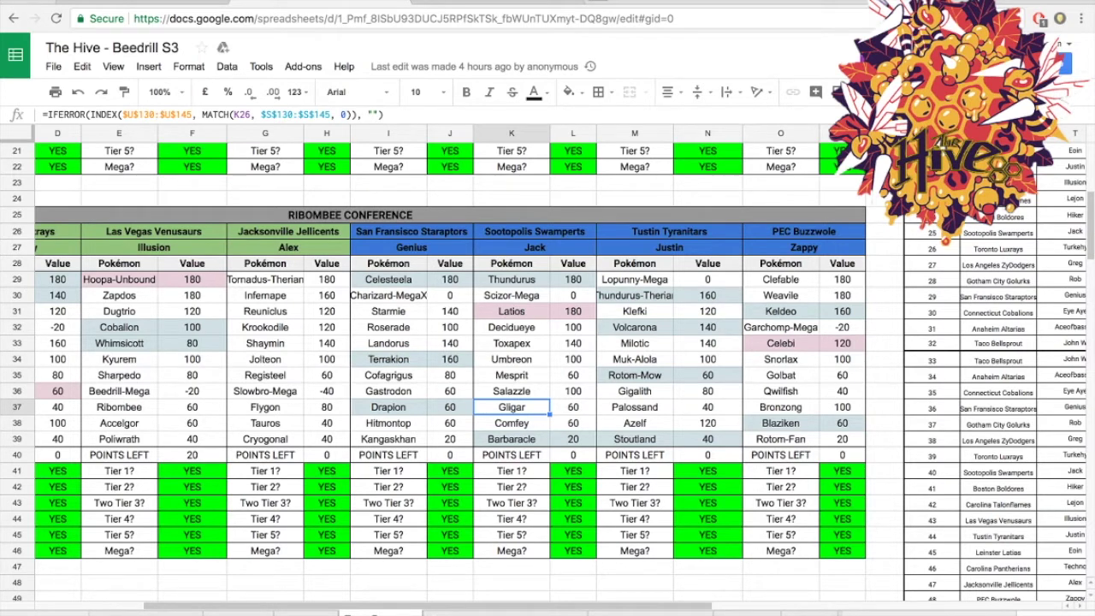
pyautogui.click(512, 360)
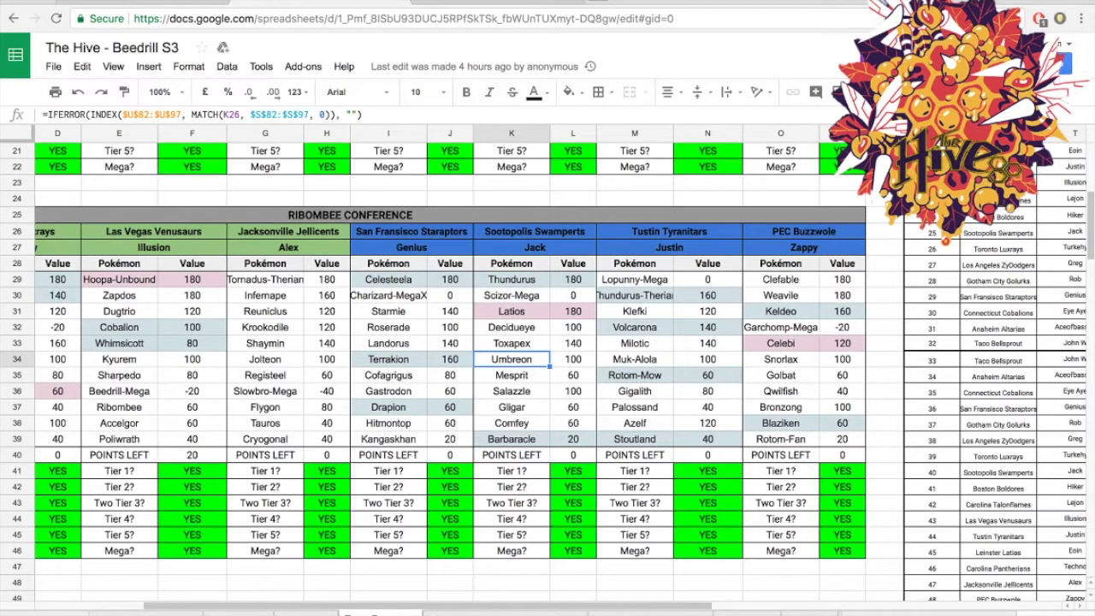
pyautogui.click(512, 343)
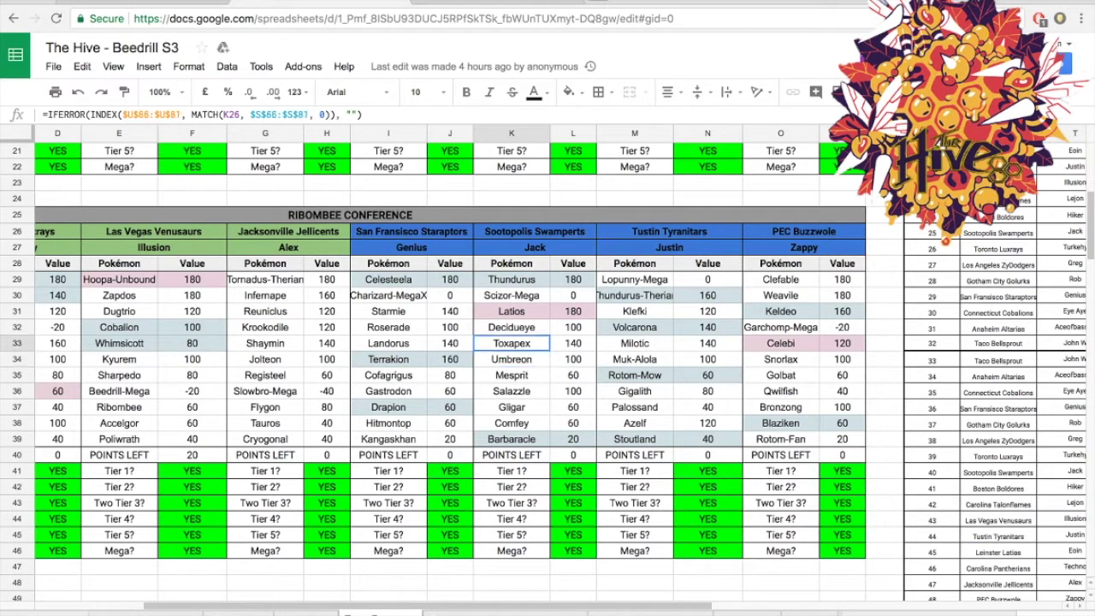
pyautogui.click(511, 391)
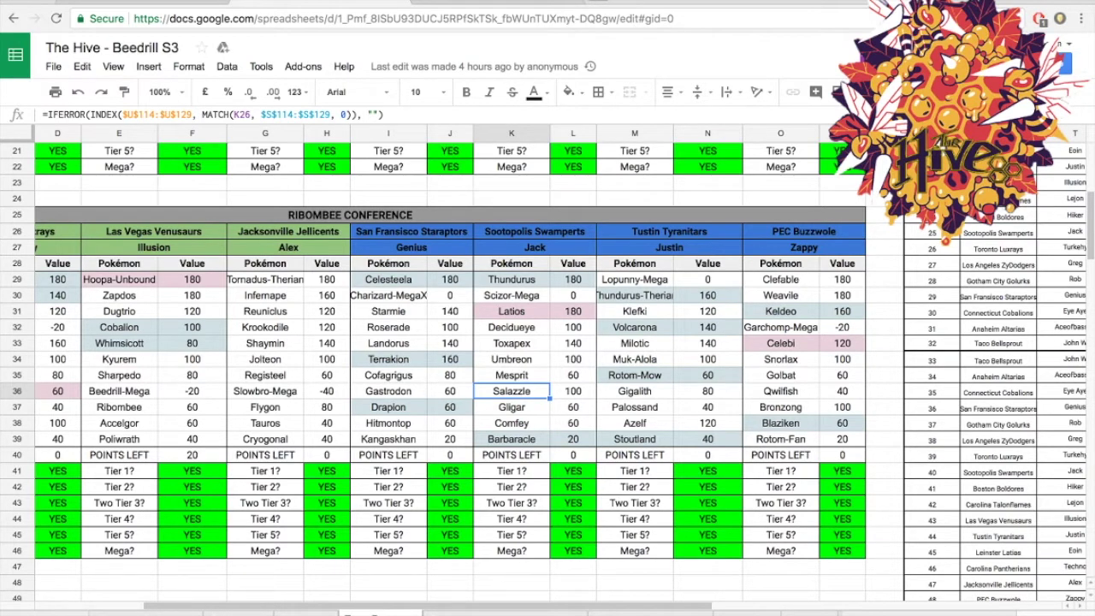
pyautogui.click(511, 343)
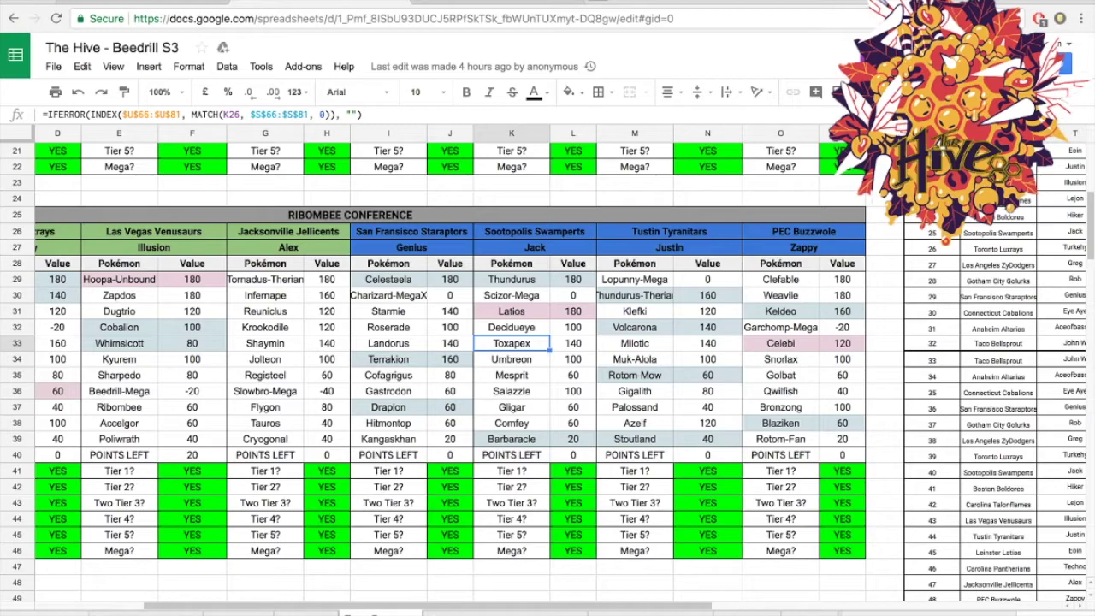
# Switch to the Pokémon Showdown teambuilder and review the open team's sets from Charizard-Mega-X down to Landorus.
pyautogui.click(497, 2)
pyautogui.scroll(-1, 244, 359)
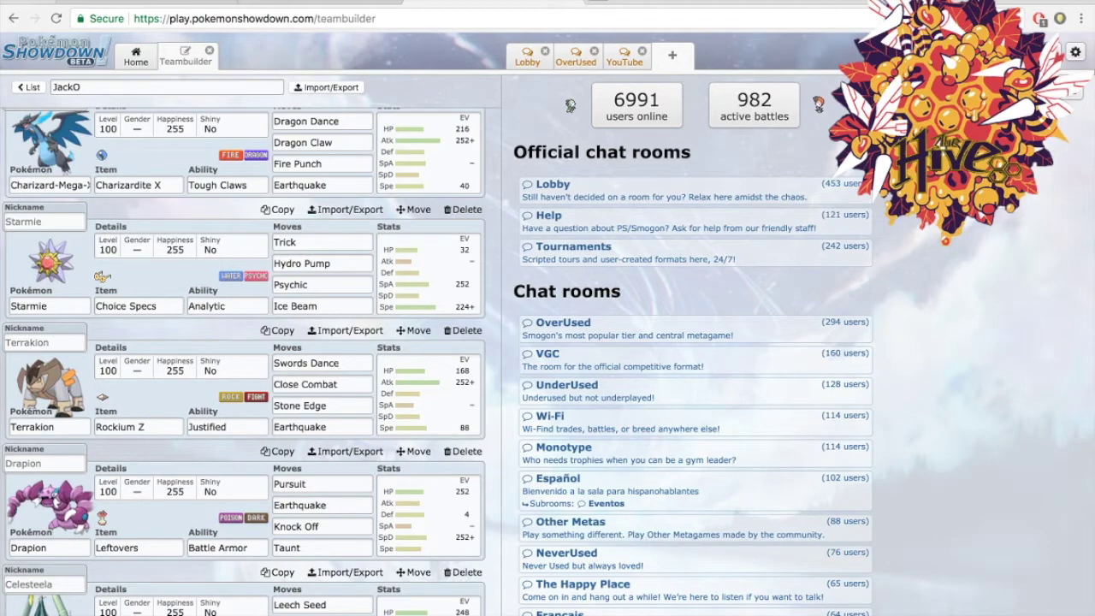
pyautogui.scroll(1, 244, 360)
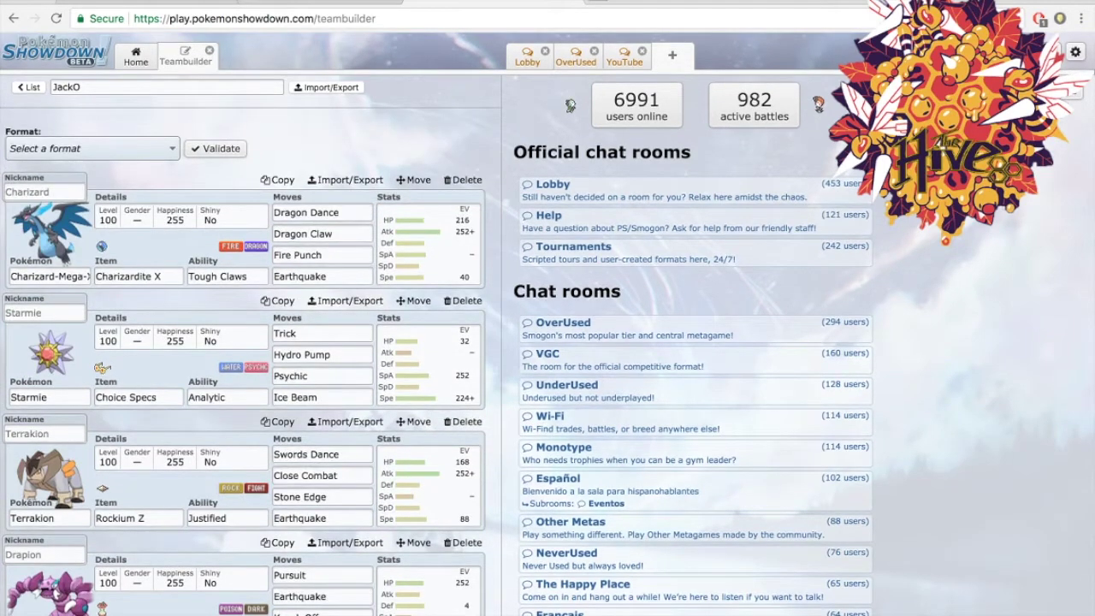
pyautogui.scroll(-3, 243, 359)
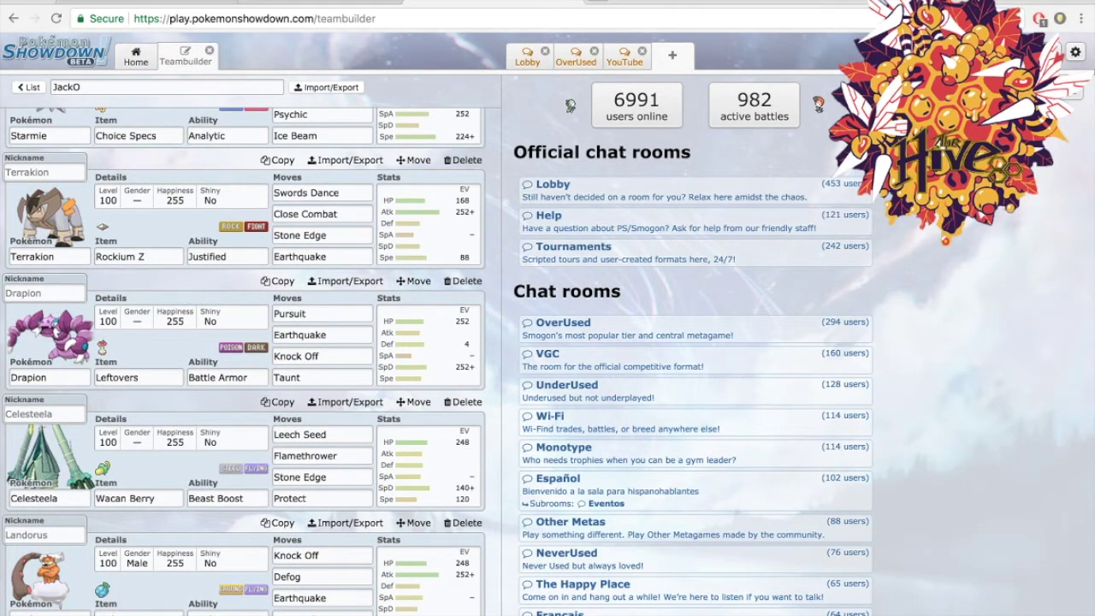
# Open Charizard-Mega-X's Dragon Dance move in the teambuilder and compare it with the Swamperts' roster in the league spreadsheet.
pyautogui.scroll(3, 244, 359)
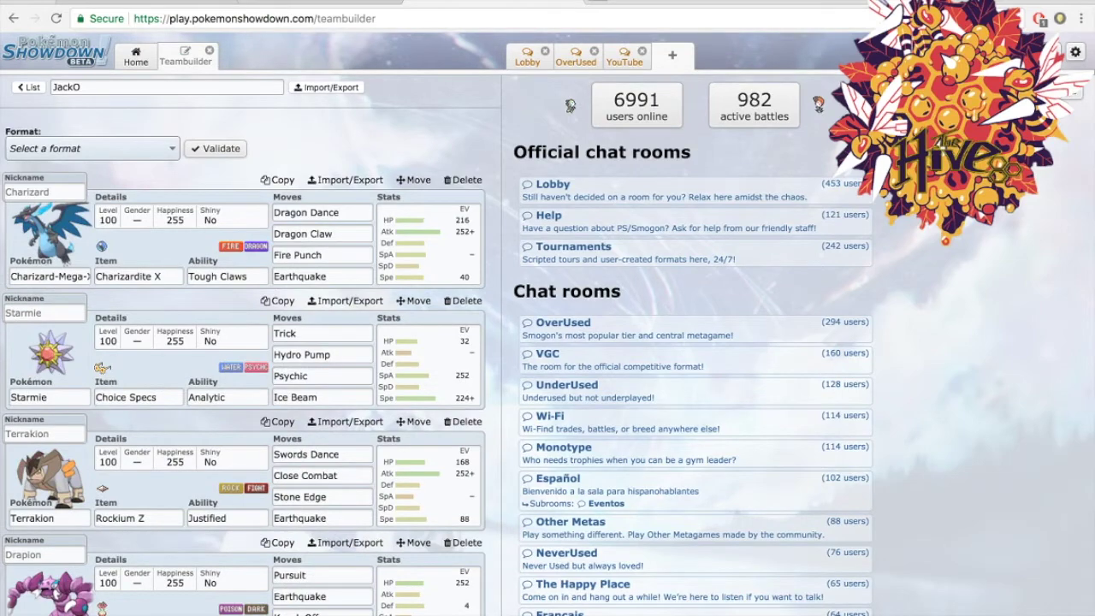
pyautogui.click(322, 212)
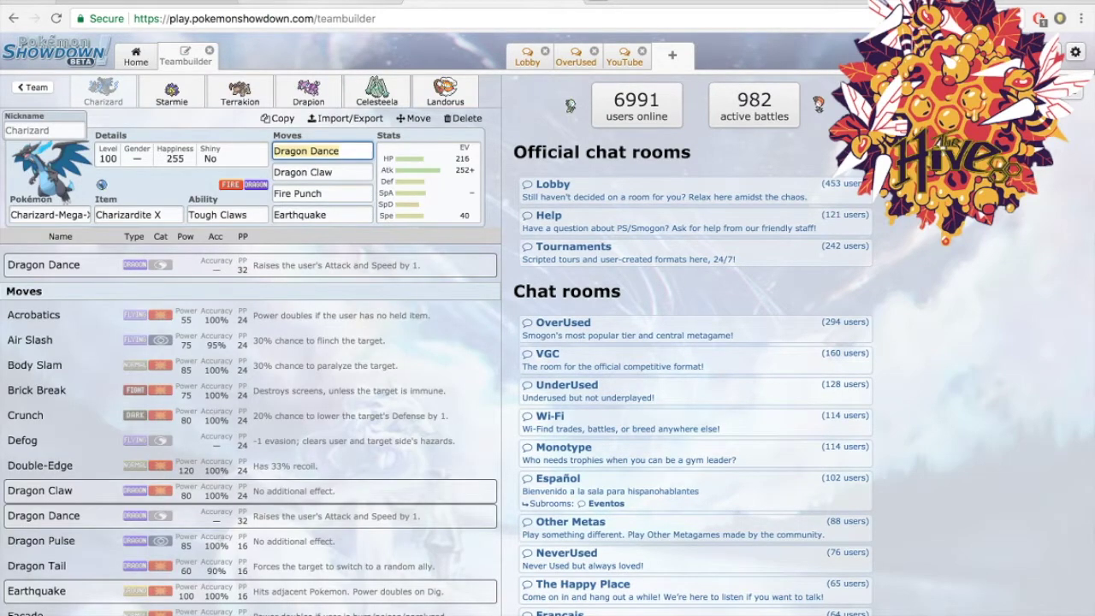
pyautogui.click(322, 3)
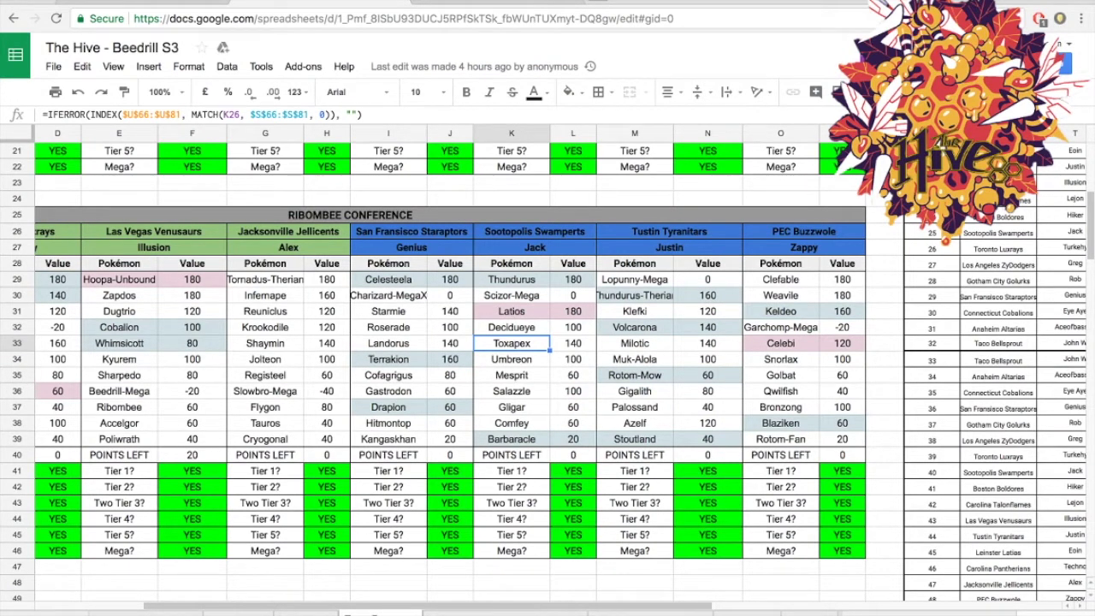
pyautogui.hotkey('ctrl', 'shift', 'Tab')
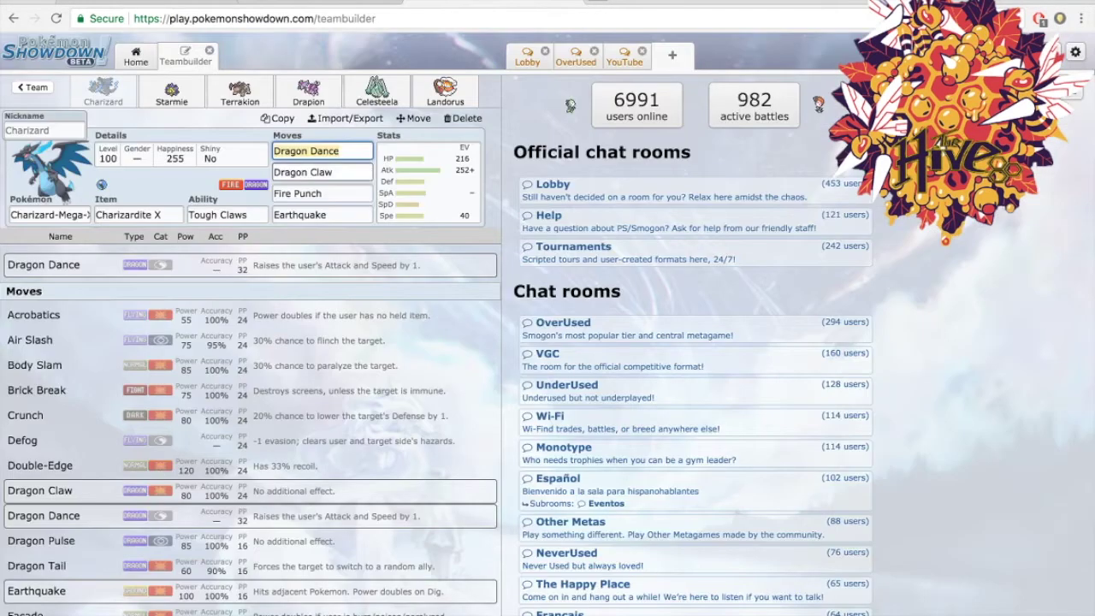
pyautogui.hotkey('ctrl', 'Tab')
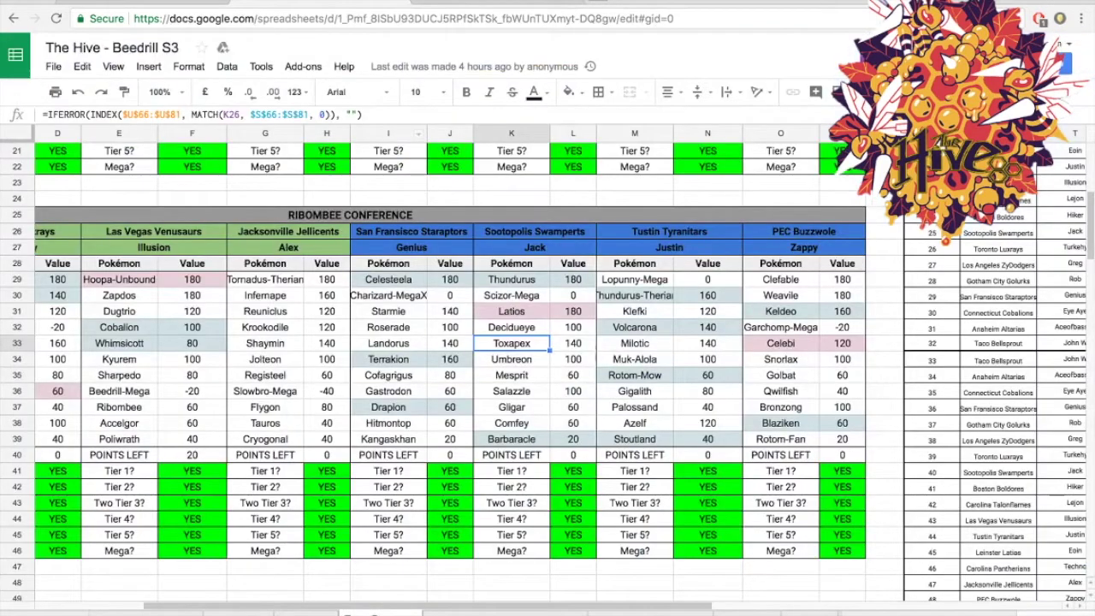
# Check Charizard-Mega-X's Fire Punch against the Swamperts' Scizor-Mega entry, comparing the teambuilder set with the league spreadsheet.
pyautogui.hotkey('ctrl', 'shift', 'Tab')
pyautogui.hotkey('ctrl', 'Tab')
pyautogui.hotkey('ctrl', 'shift', 'Tab')
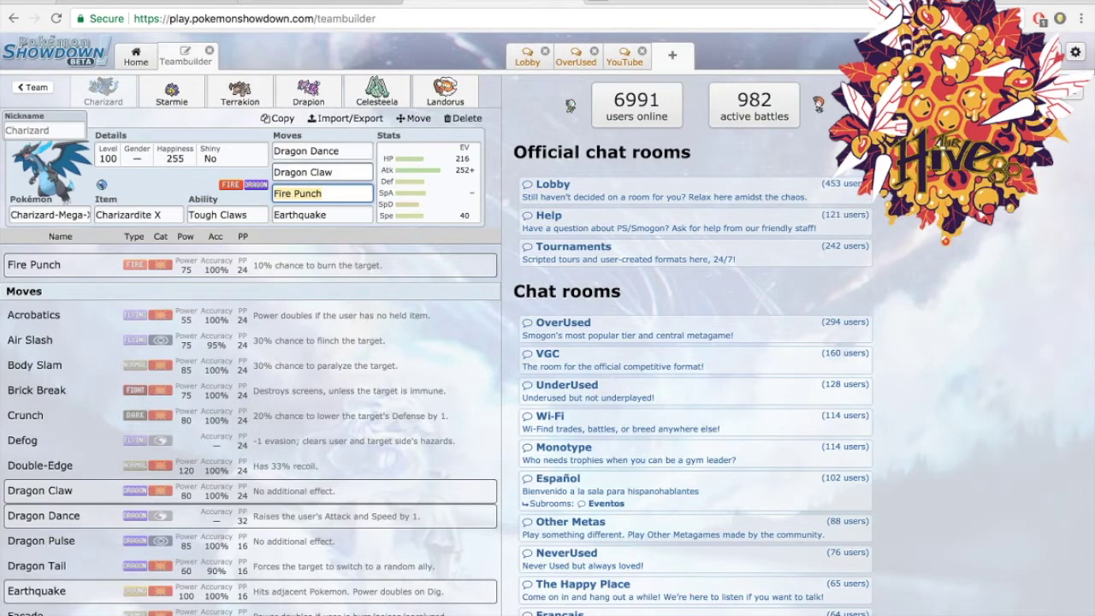
pyautogui.hotkey('ctrl', 'Tab')
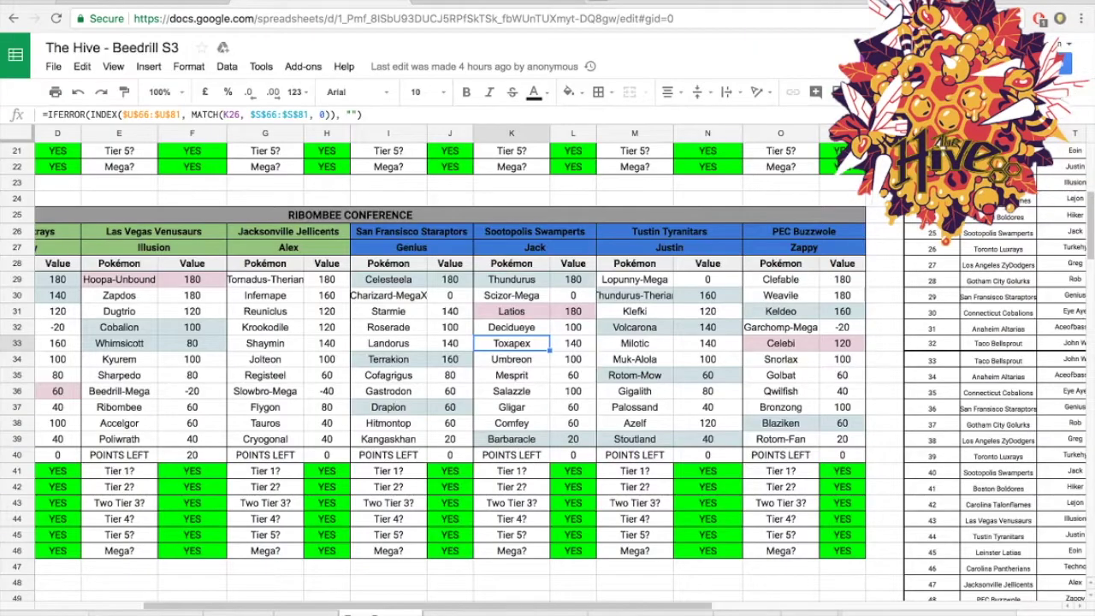
pyautogui.press('Up')
pyautogui.press('Up')
pyautogui.press('Up')
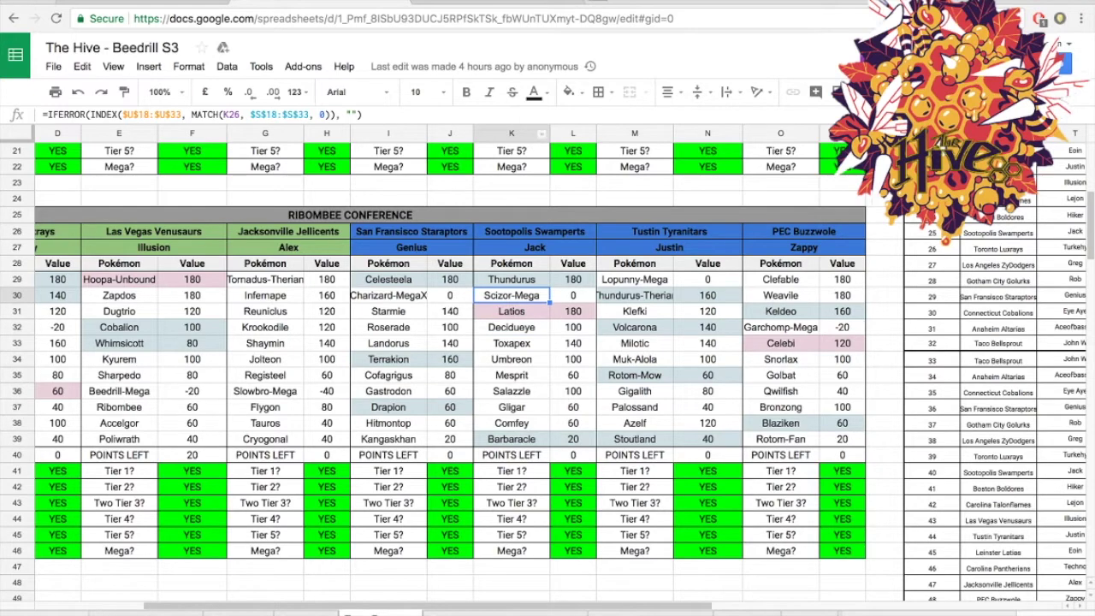
pyautogui.hotkey('ctrl', 'shift', 'Tab')
pyautogui.hotkey('ctrl', 'Tab')
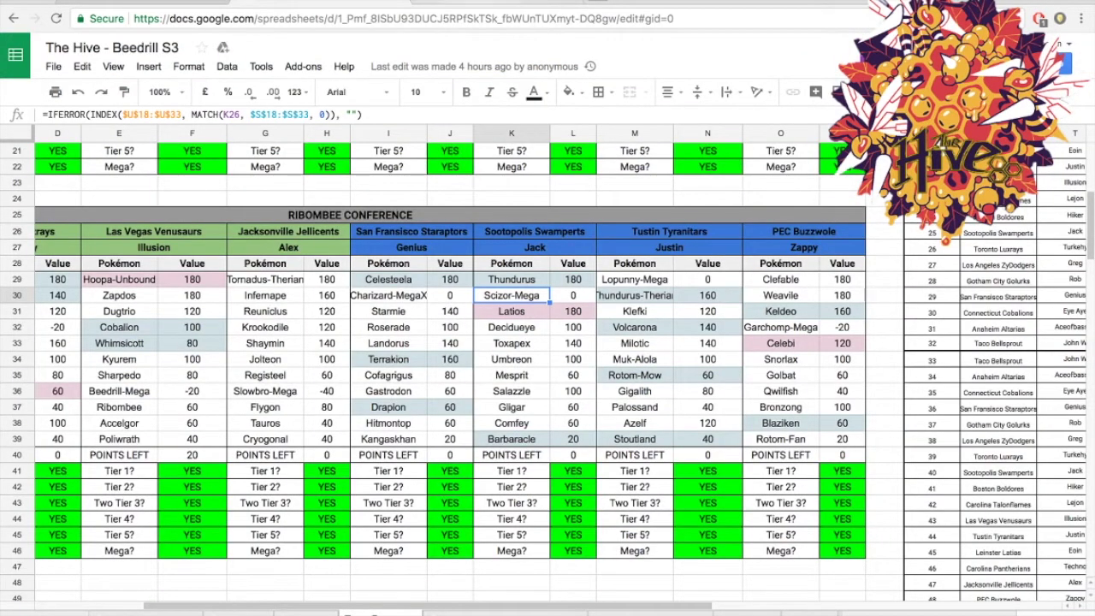
pyautogui.hotkey('ctrl', 'shift', 'Tab')
pyautogui.hotkey('ctrl', 'a')
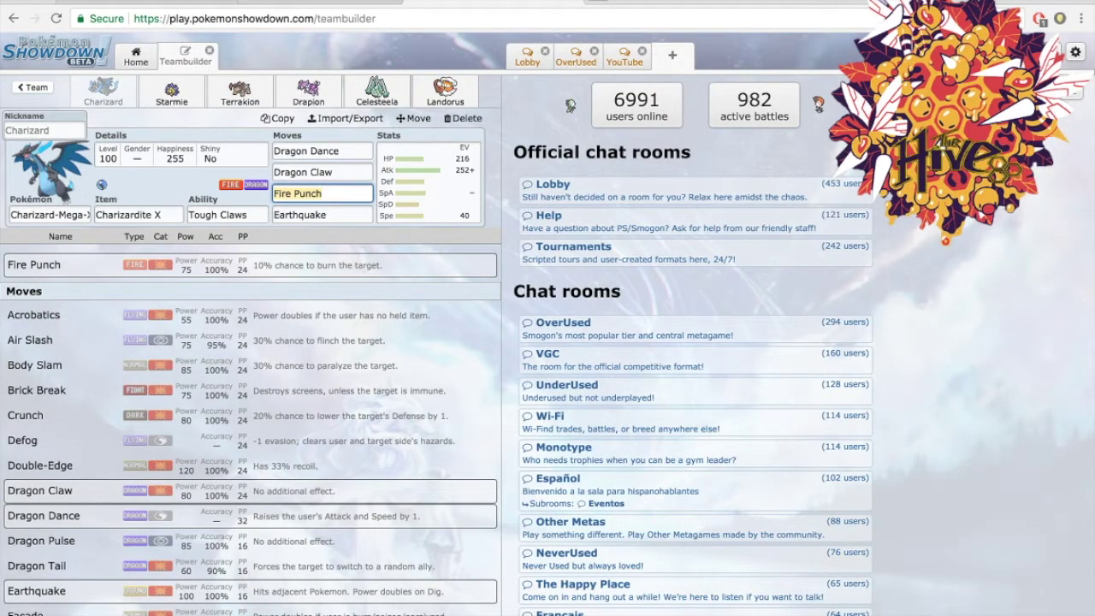
pyautogui.hotkey('ctrl', 'Tab')
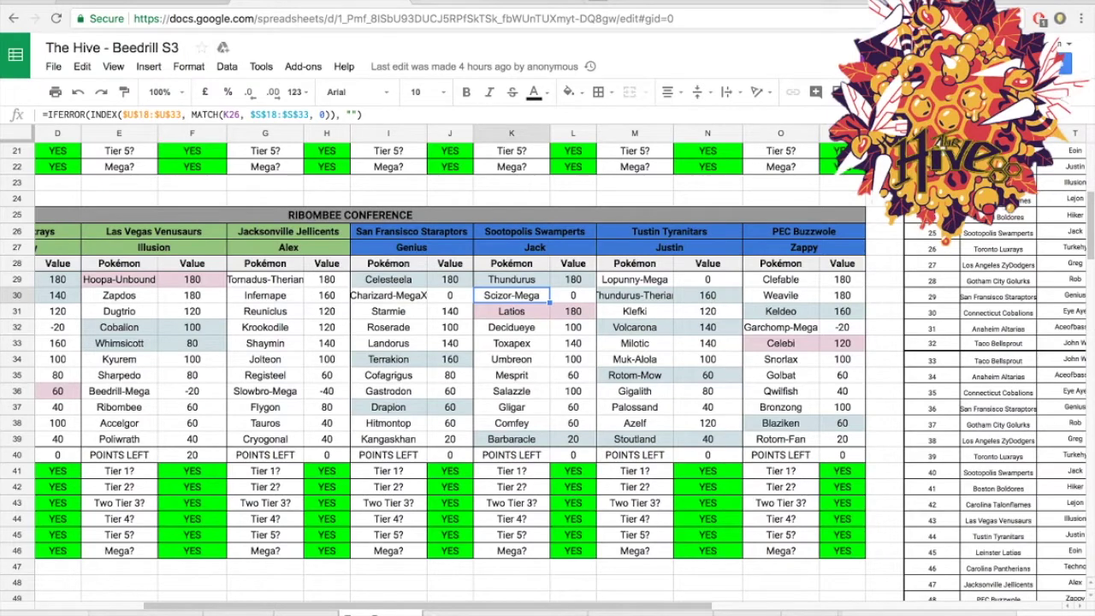
pyautogui.hotkey('ctrl', 'shift', 'Tab')
pyautogui.hotkey('ctrl', 'Tab')
pyautogui.click(493, 2)
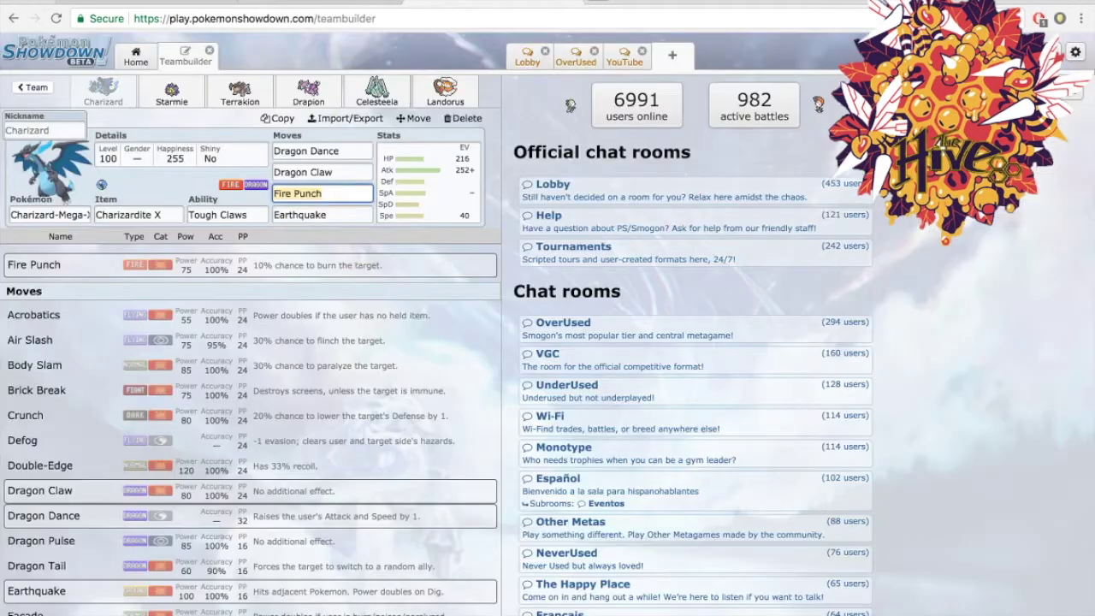
# Revisit Charizard-Mega-X's Dragon Dance and check it against the Swamperts' Decidueye and Toxapex in the spreadsheet.
pyautogui.click(445, 92)
pyautogui.click(103, 92)
pyautogui.hotkey('ctrl', 'Tab')
pyautogui.hotkey('ctrl', 'shift', 'Tab')
pyautogui.click(349, 152)
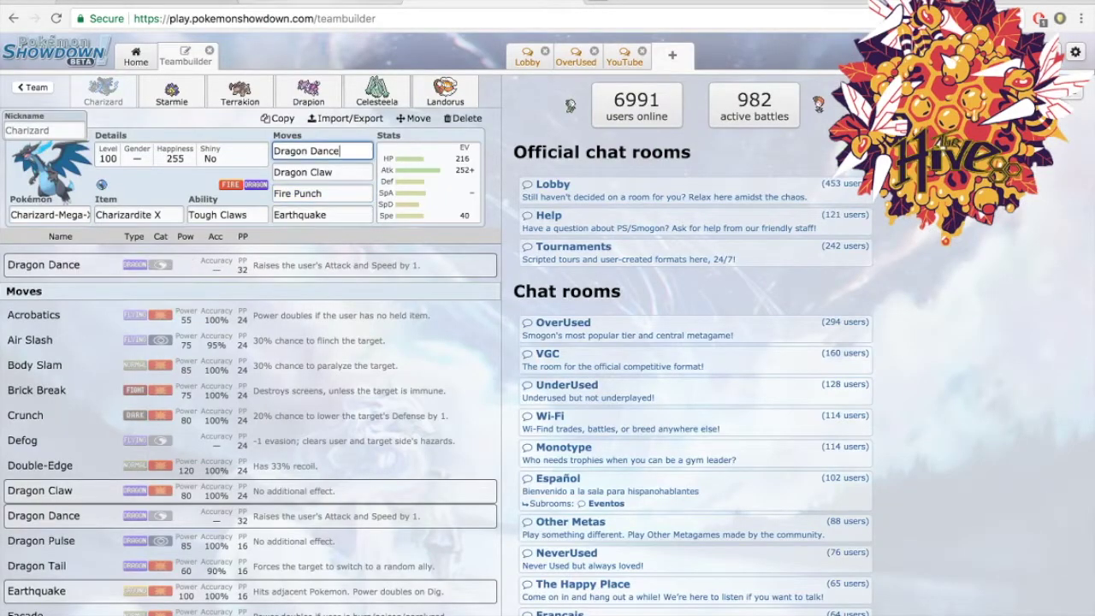
pyautogui.click(317, 3)
pyautogui.click(512, 328)
pyautogui.click(511, 343)
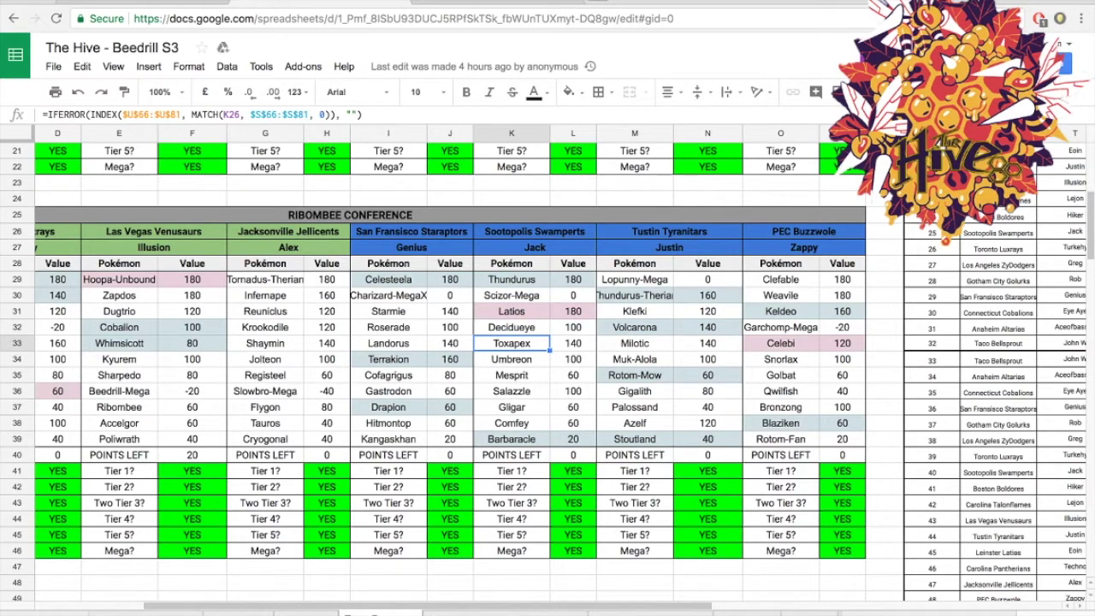
# Return to the Pokémon Showdown teambuilder and examine Charizard-Mega-X's EV spread, including its Speed investment.
pyautogui.hotkey('ctrl', 'Tab')
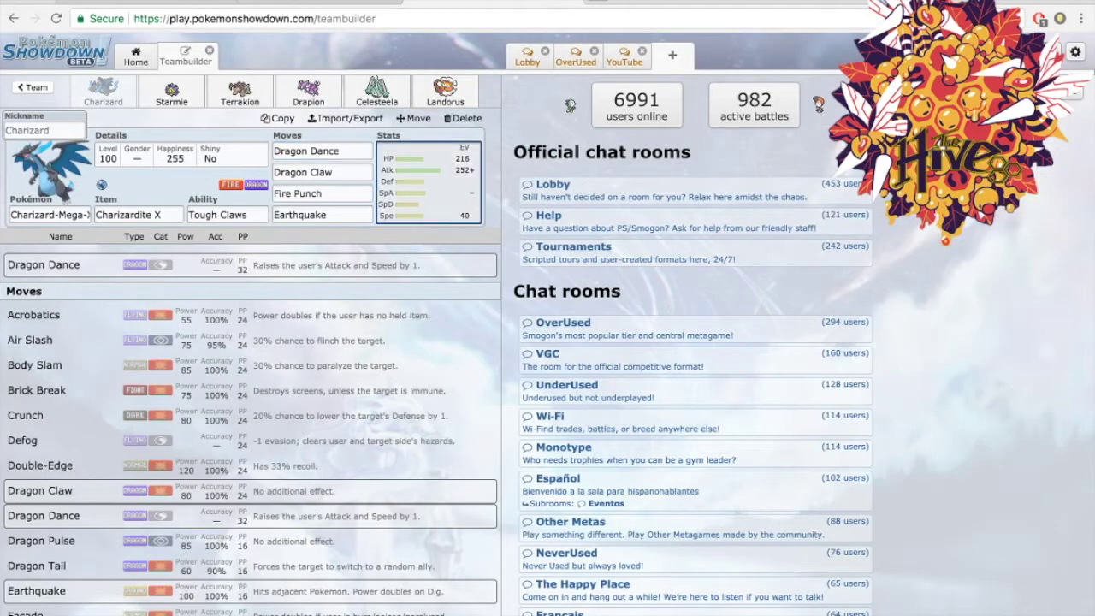
pyautogui.click(427, 182)
pyautogui.hotkey('ctrl', 'Tab')
pyautogui.hotkey('ctrl', 'Tab')
pyautogui.hotkey('ctrl', 'Tab')
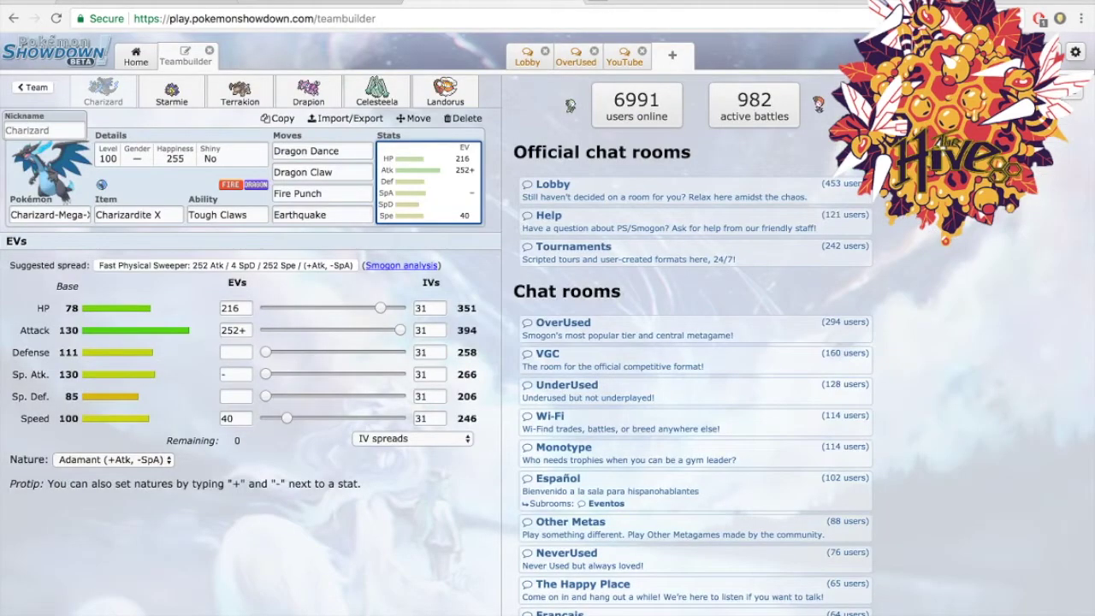
pyautogui.doubleClick(228, 419)
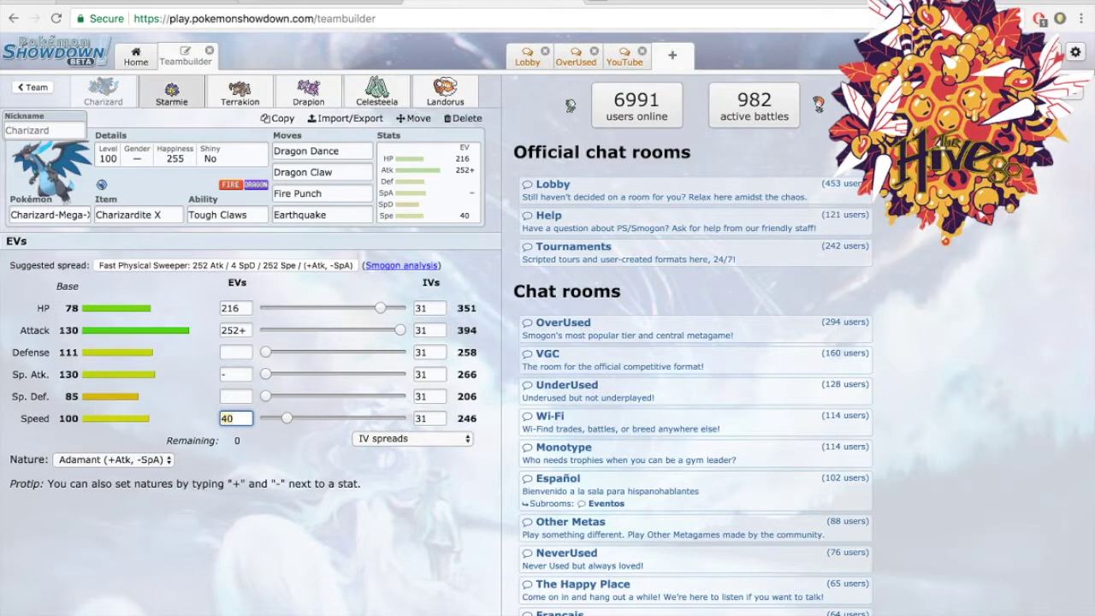
# Open Starmie's set and review its Trick, Hydro Pump and Ice Beam moves, Choice Specs item and Analytic ability.
pyautogui.click(171, 90)
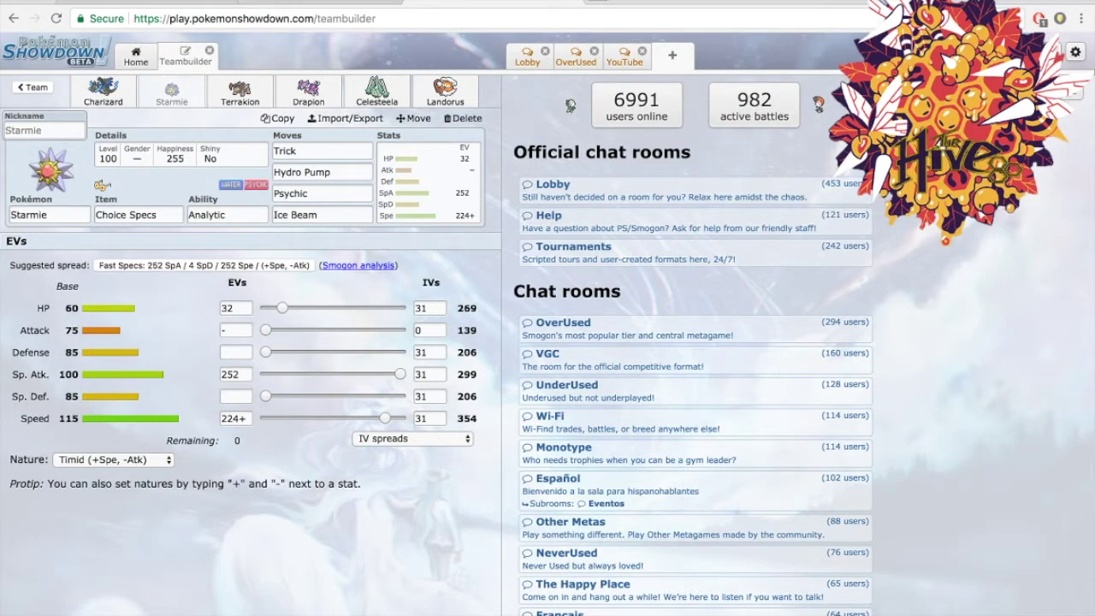
pyautogui.click(334, 152)
pyautogui.click(335, 173)
pyautogui.click(333, 215)
pyautogui.click(342, 172)
pyautogui.moveTo(342, 173); pyautogui.dragTo(261, 163)
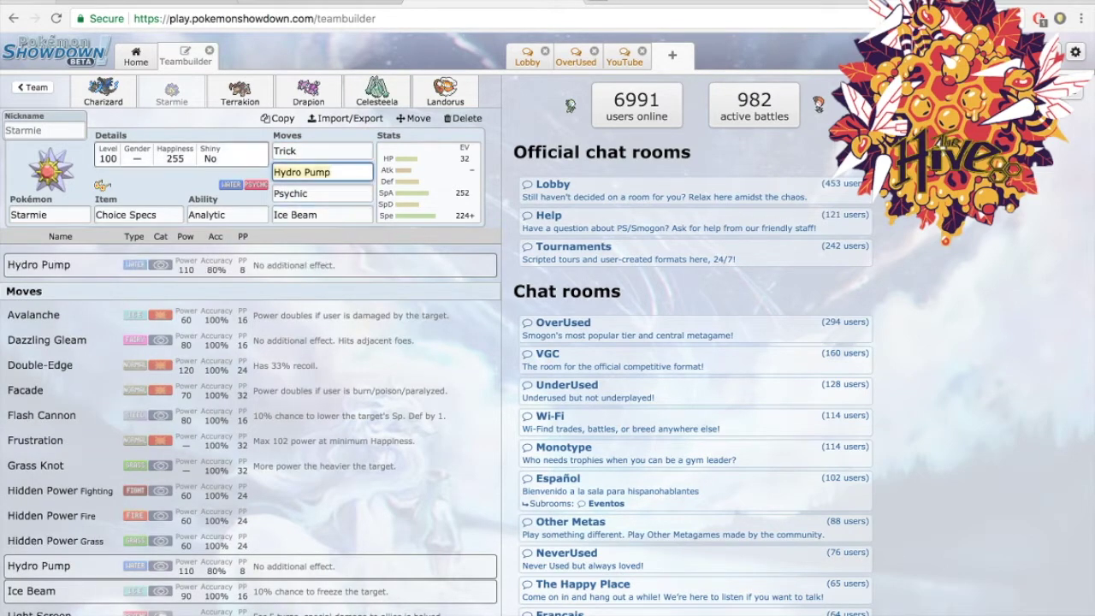
pyautogui.click(139, 214)
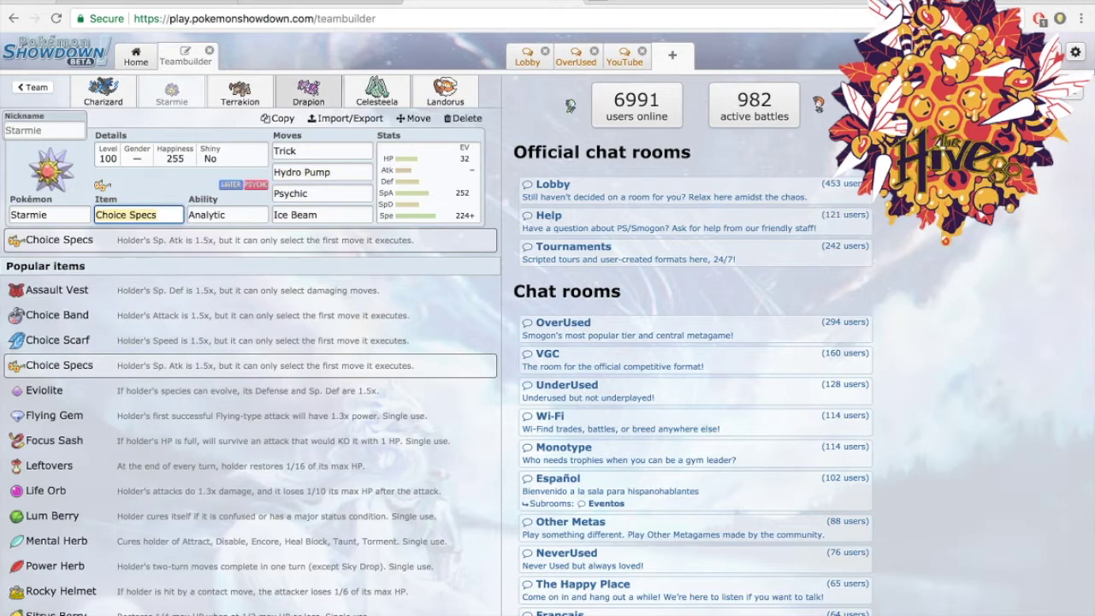
pyautogui.press('Tab')
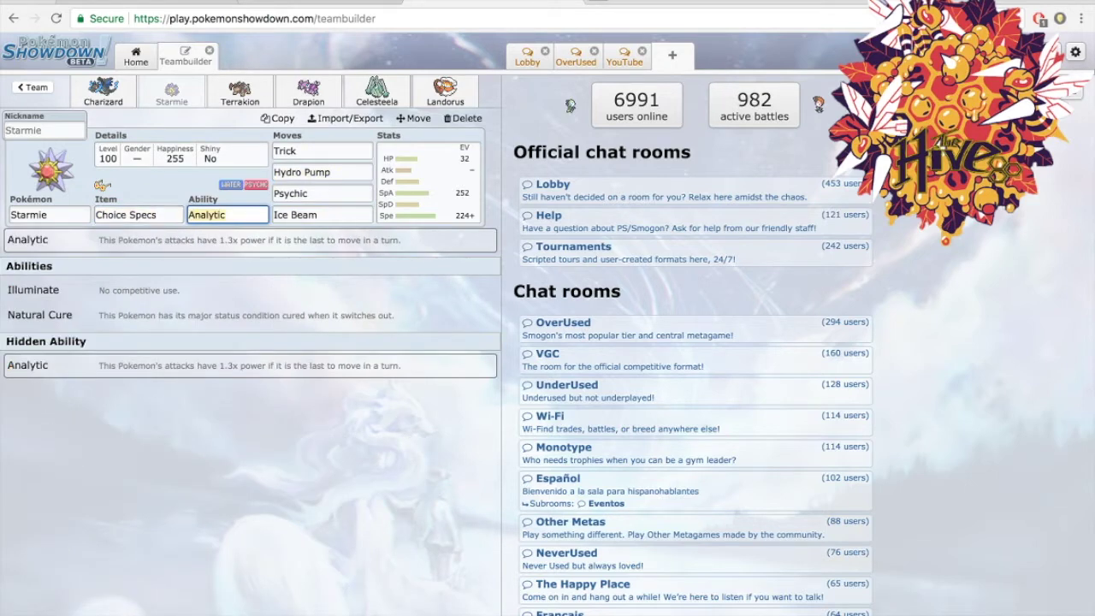
# Compare Starmie's Hydro Pump in the teambuilder with the Swamperts' Umbreon entry in the league spreadsheet.
pyautogui.click(330, 3)
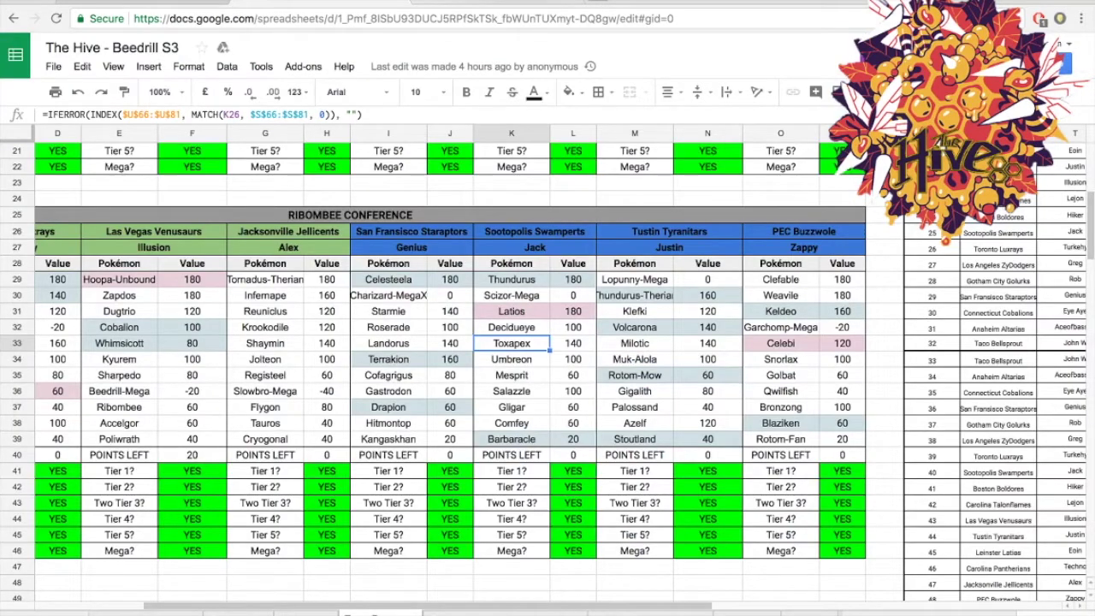
pyautogui.click(512, 359)
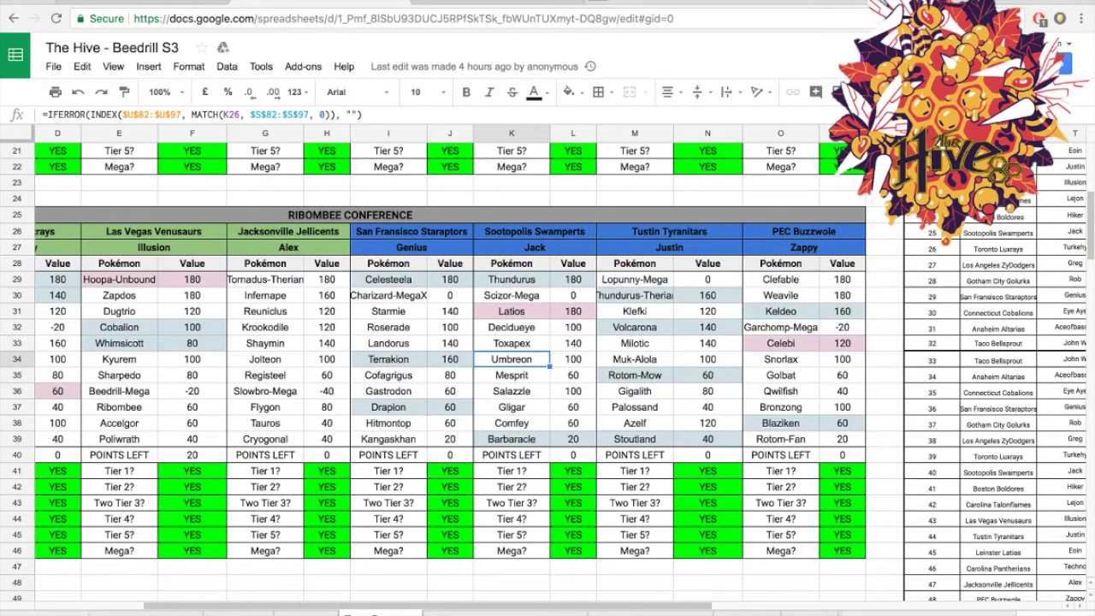
pyautogui.click(496, 3)
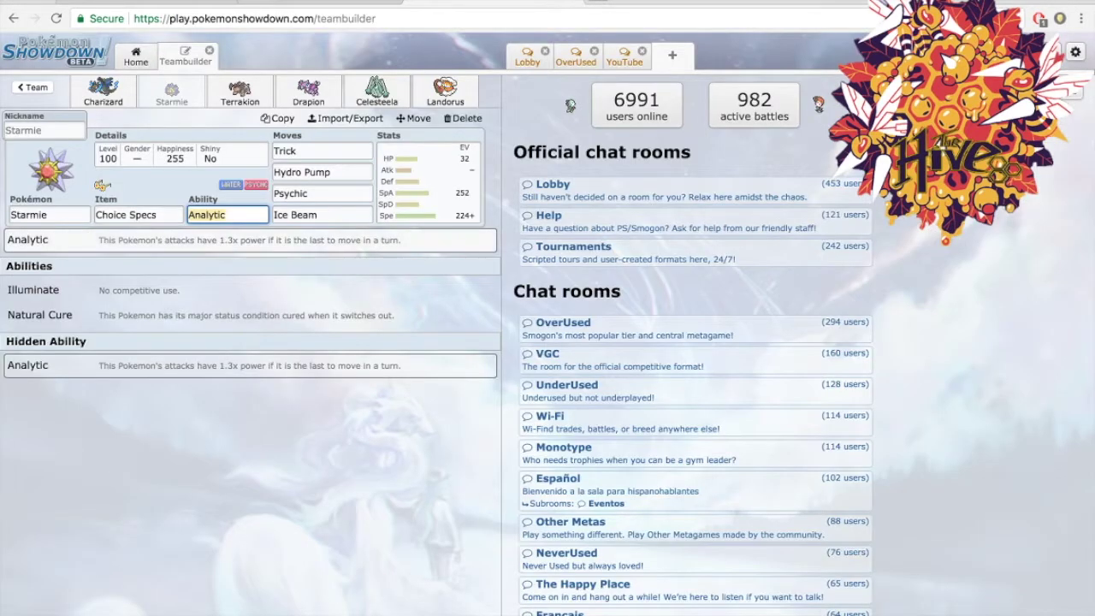
pyautogui.doubleClick(318, 173)
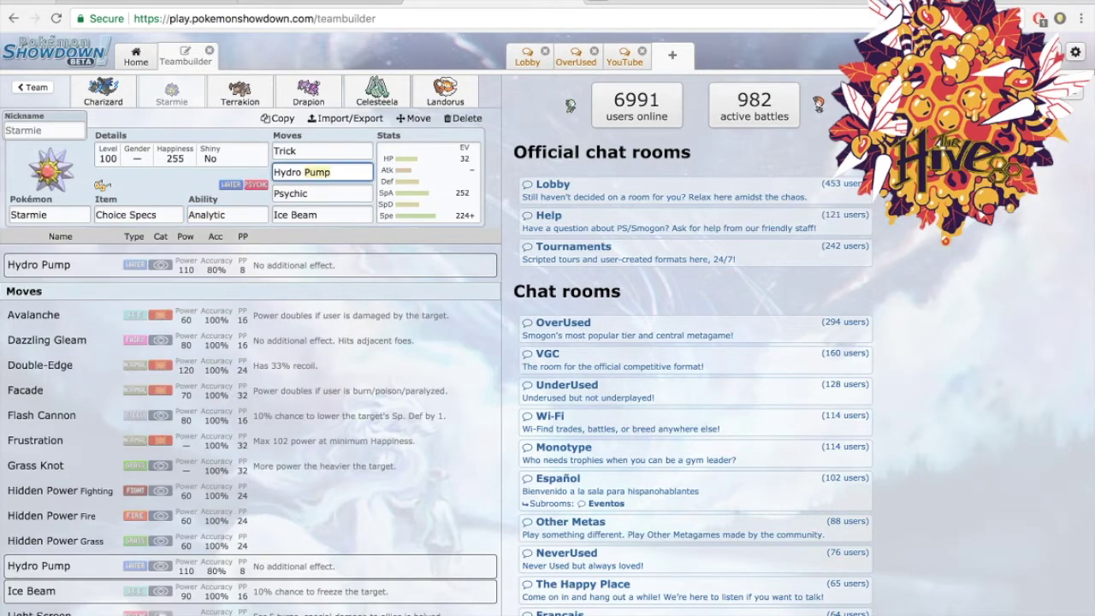
pyautogui.click(331, 172)
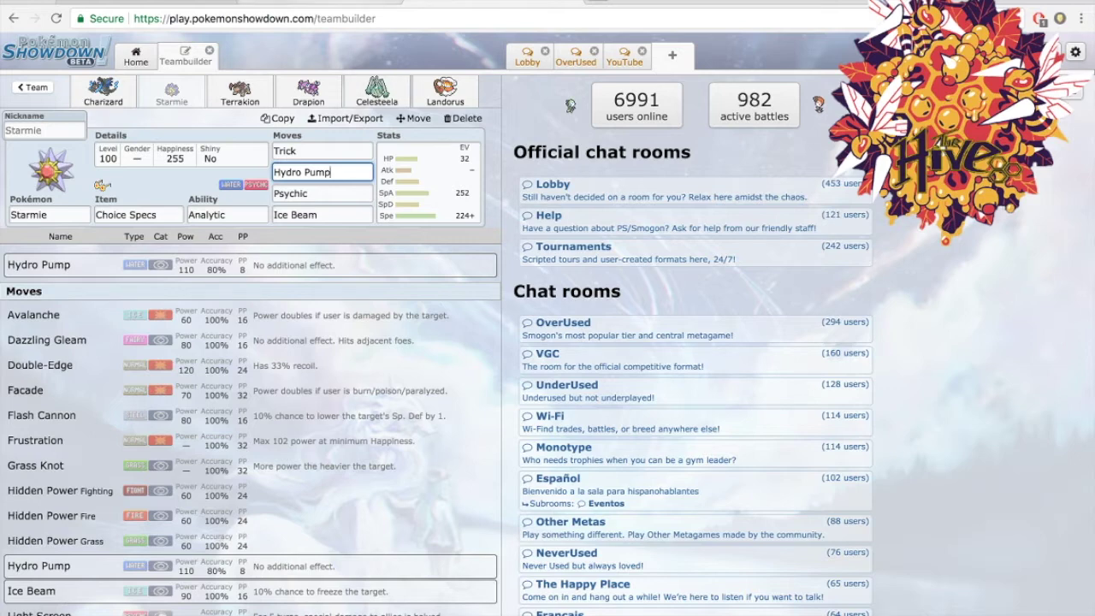
pyautogui.click(321, 2)
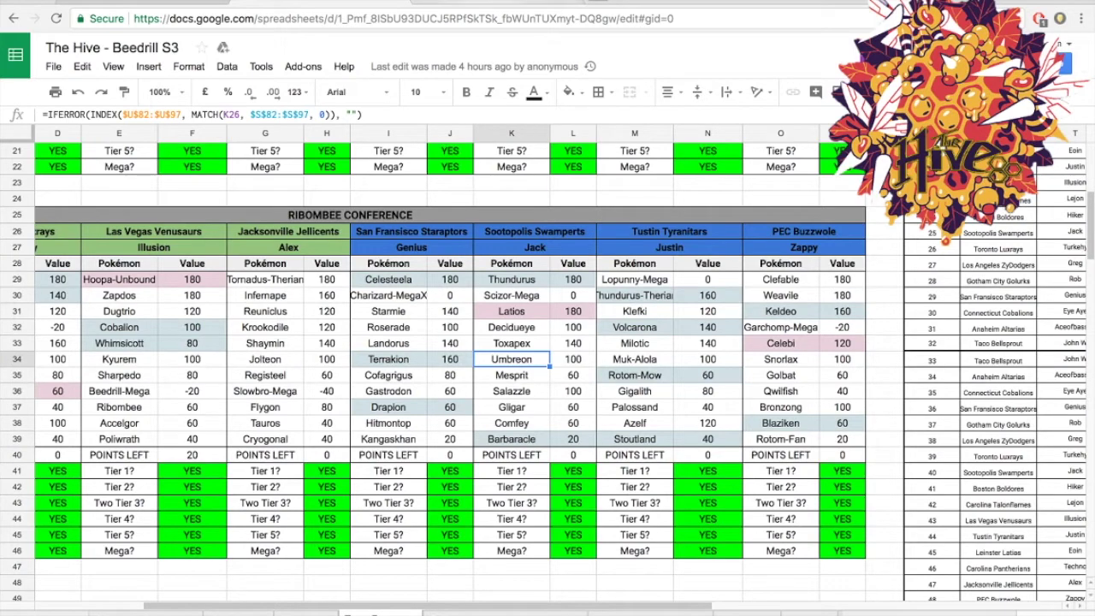
pyautogui.hotkey('ctrl', 'shift', 'Tab')
pyautogui.hotkey('ctrl', 'Tab')
pyautogui.hotkey('ctrl', 'shift', 'Tab')
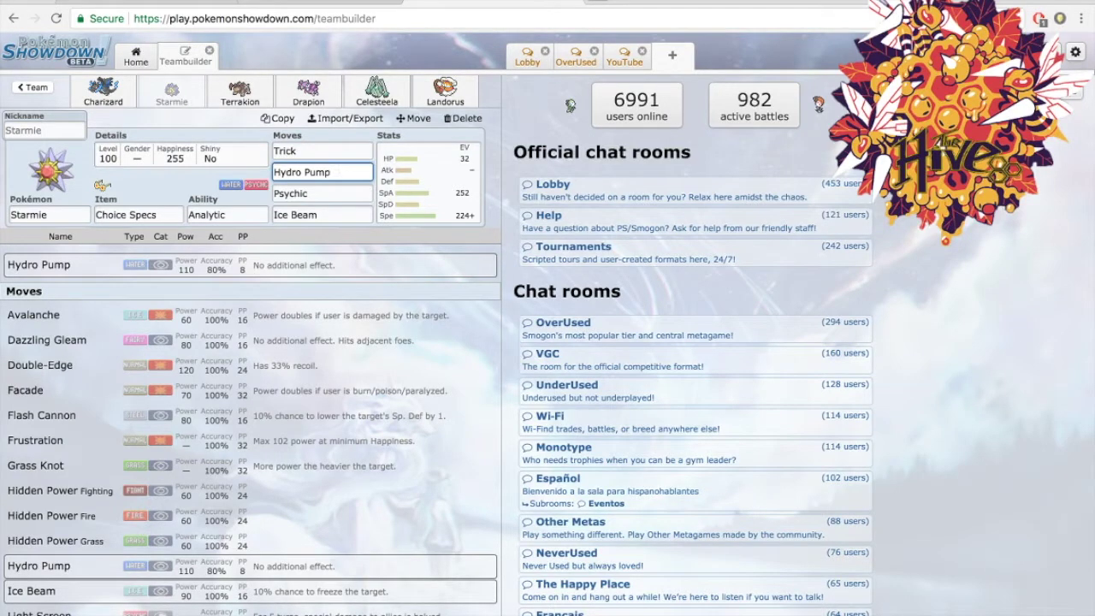
pyautogui.hotkey('ctrl', 'Tab')
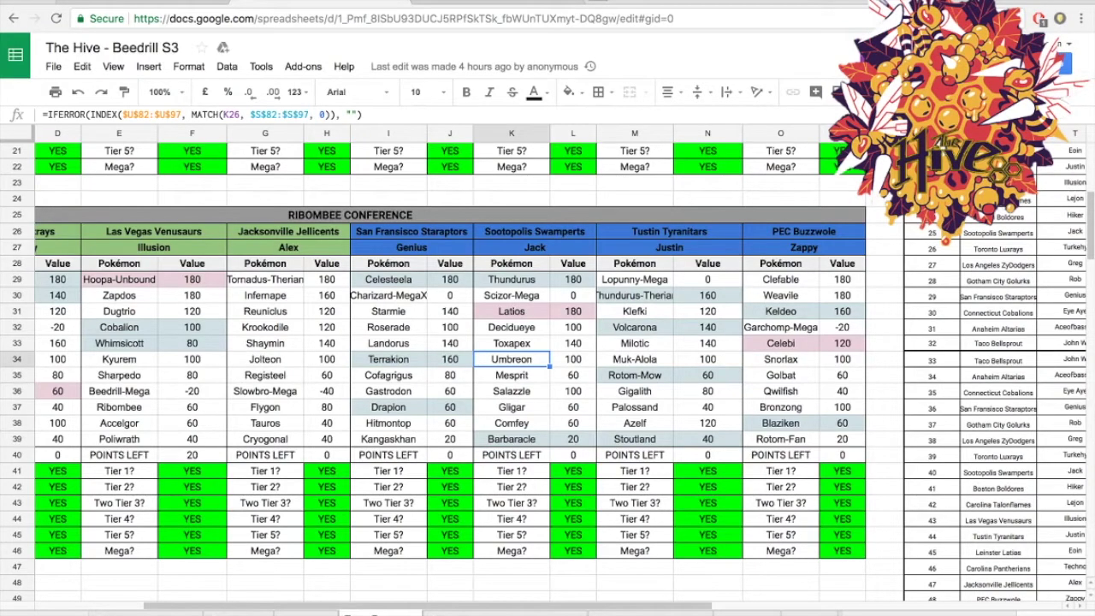
# Look over the Swamperts' Decidueye, Scizor-Mega, Toxapex and Latios entries in the spreadsheet.
pyautogui.click(512, 327)
pyautogui.click(512, 295)
pyautogui.click(512, 312)
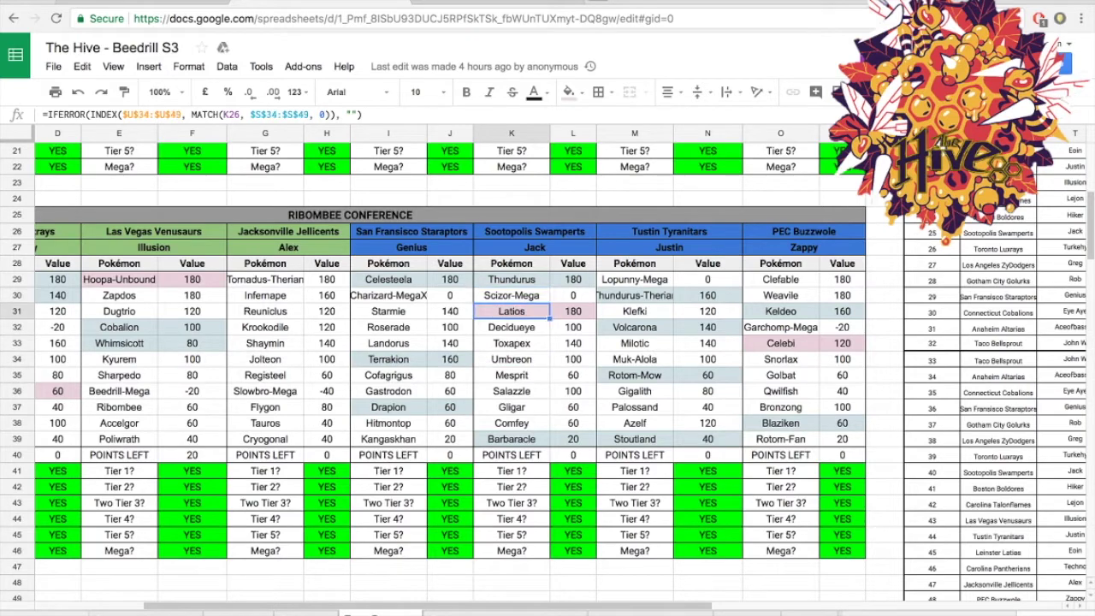
pyautogui.click(512, 344)
pyautogui.click(512, 312)
# Check Starmie's Trick in the teambuilder against the Swamperts' Latios in the league spreadsheet.
pyautogui.hotkey('ctrl', 'Tab')
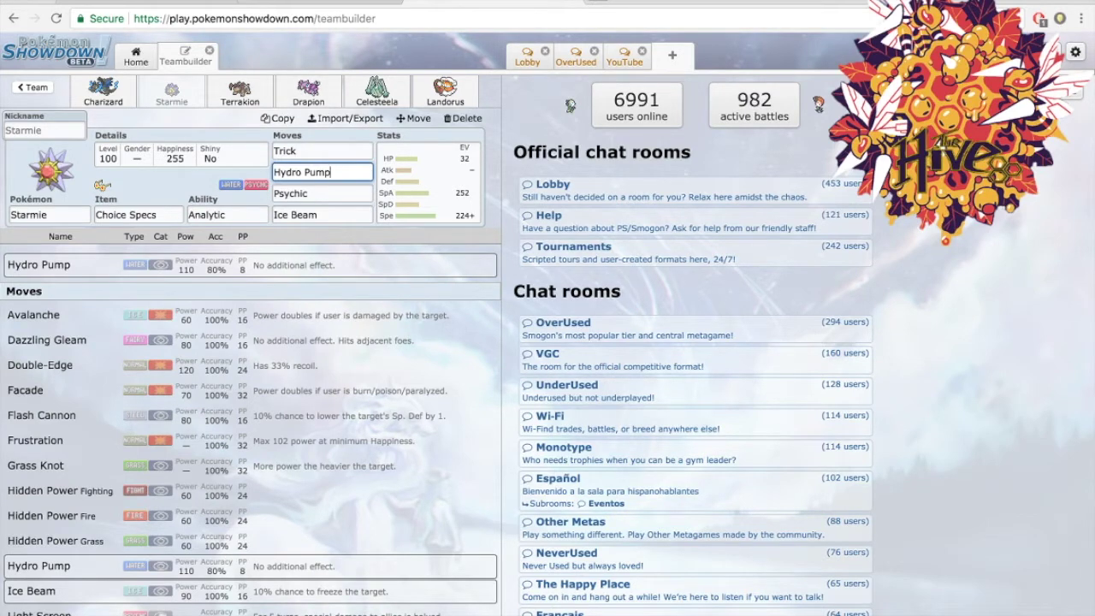
pyautogui.doubleClick(296, 150)
pyautogui.click(308, 2)
pyautogui.click(496, 2)
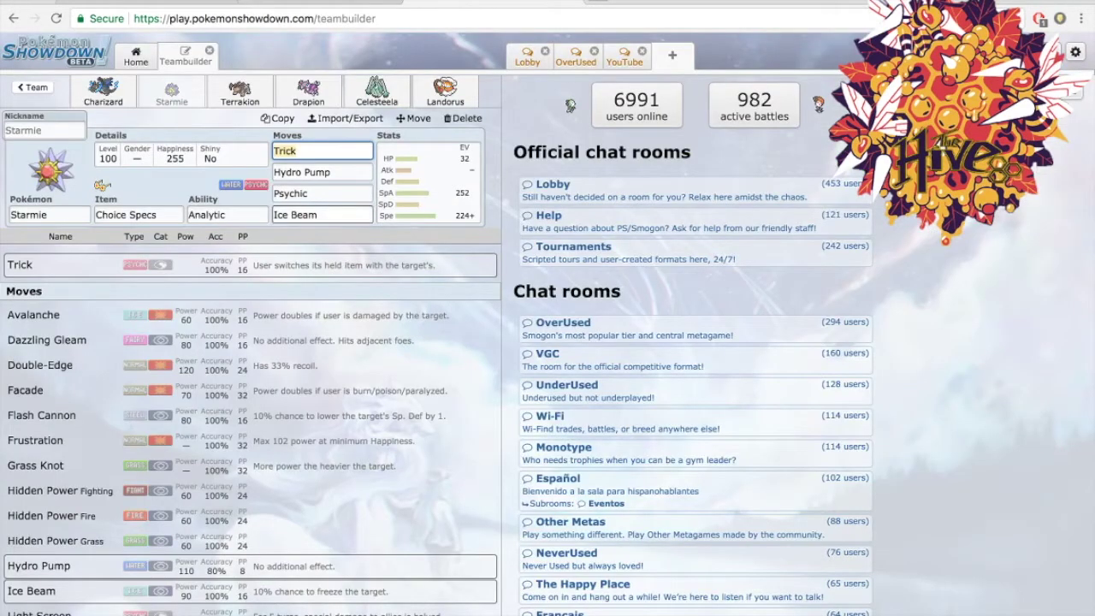
pyautogui.hotkey('ctrl', 'Tab')
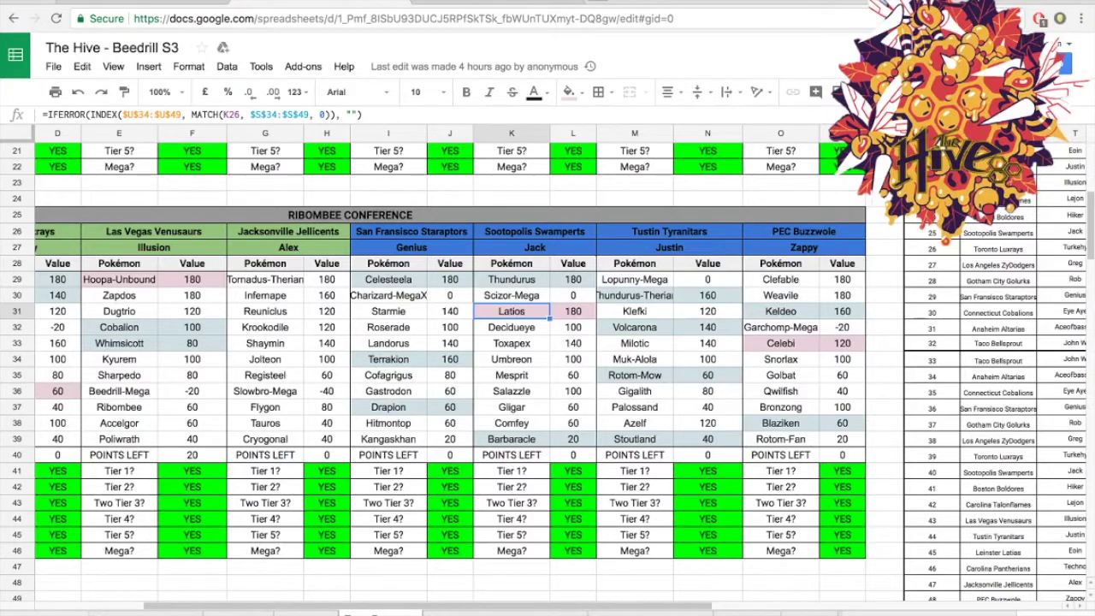
pyautogui.hotkey('ctrl', 'shift', 'Tab')
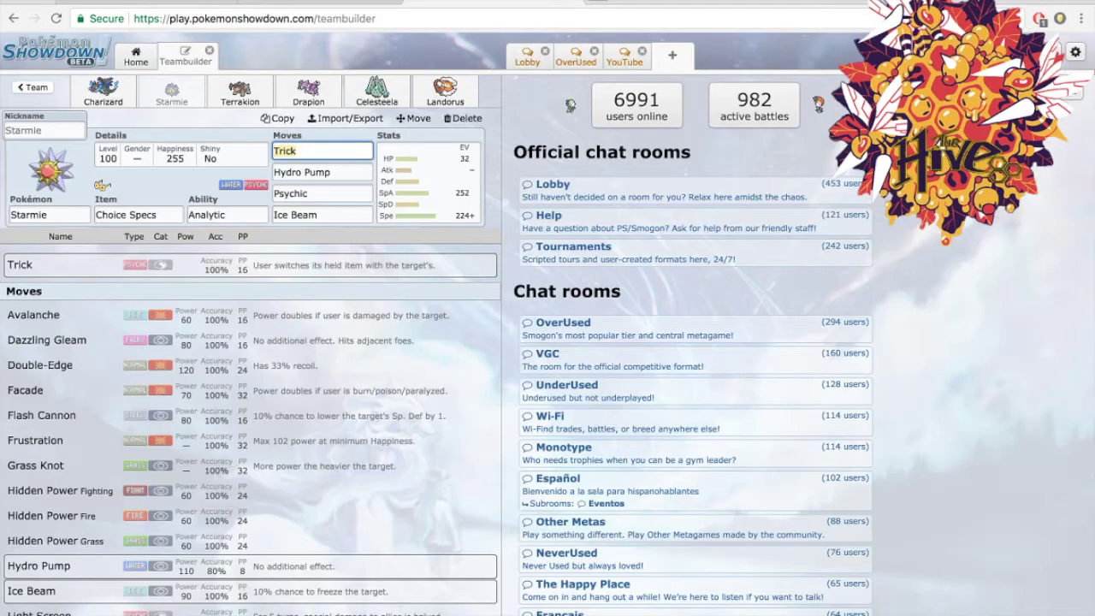
pyautogui.hotkey('ctrl', 'Tab')
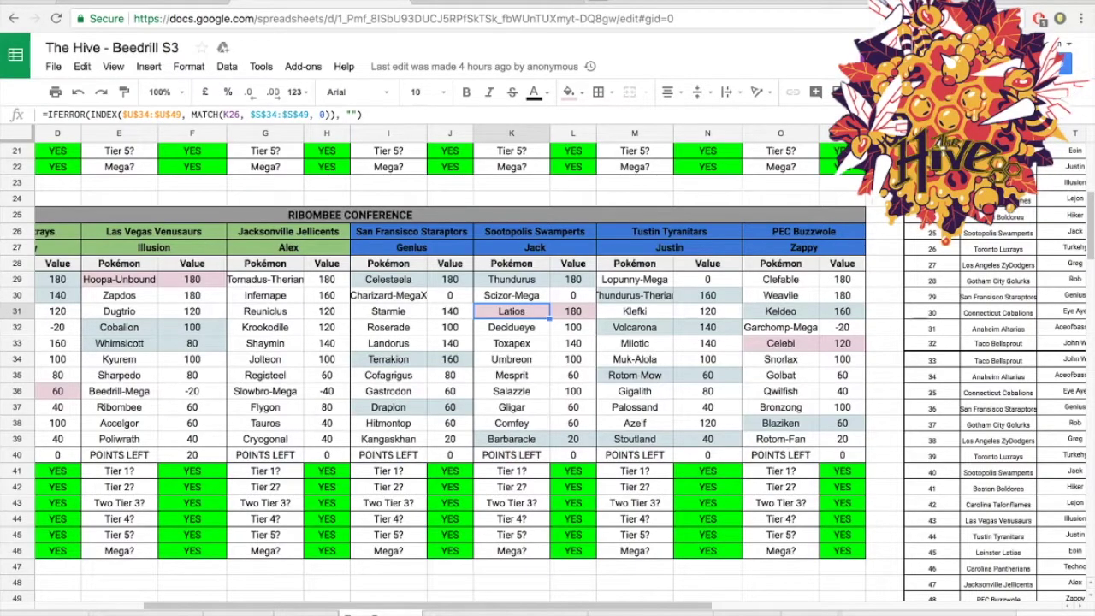
# Open Terrakion's set in the teambuilder and review its Justified ability and its Swords Dance and Close Combat moves.
pyautogui.hotkey('ctrl', 'shift', 'Tab')
pyautogui.click(240, 92)
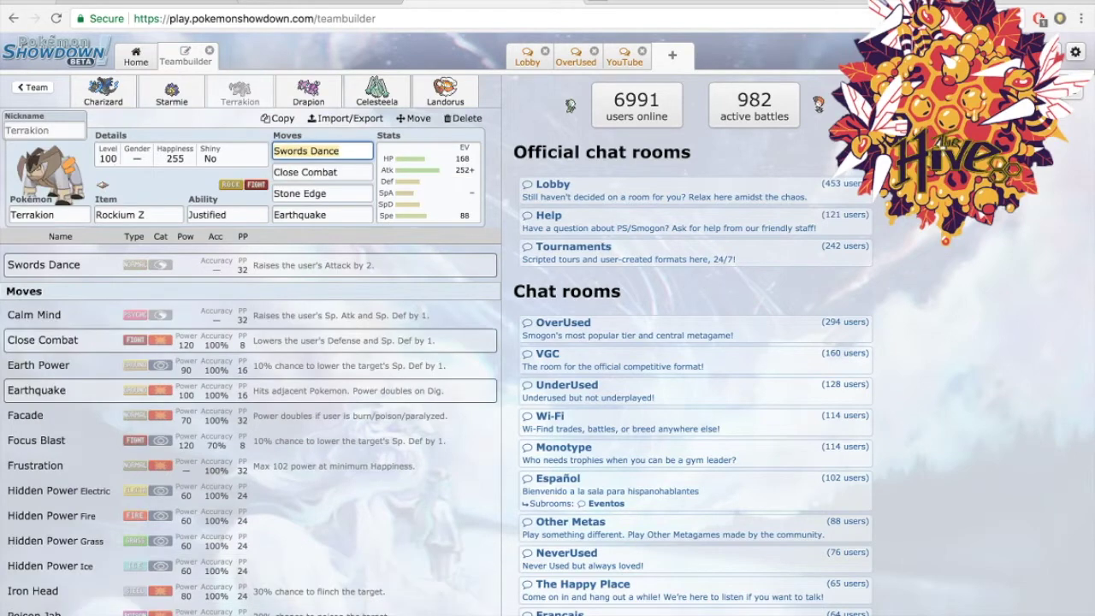
pyautogui.click(228, 214)
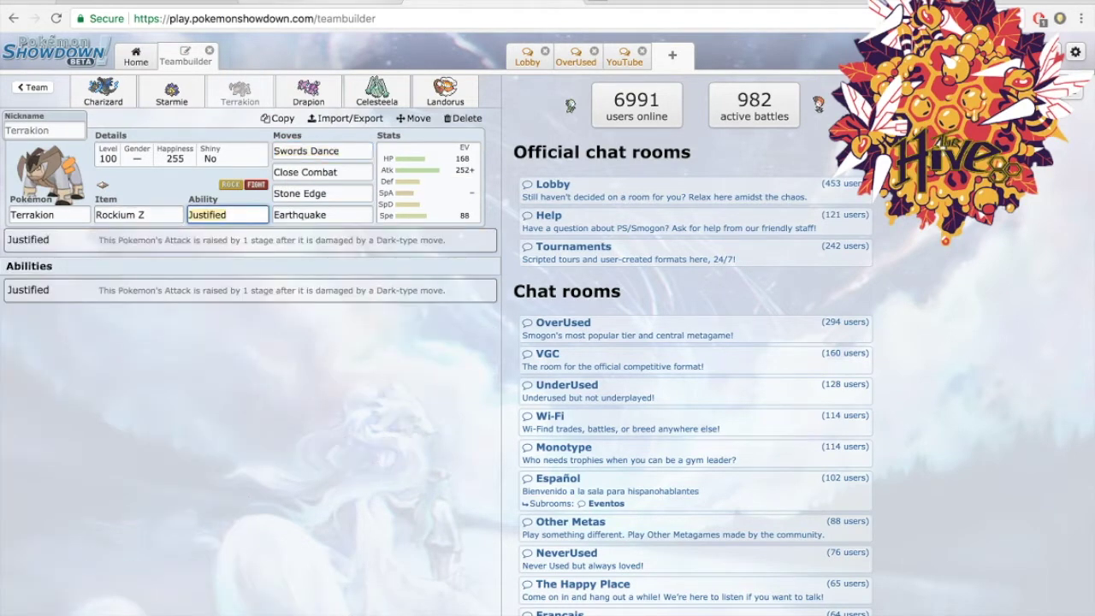
pyautogui.click(171, 91)
pyautogui.click(239, 91)
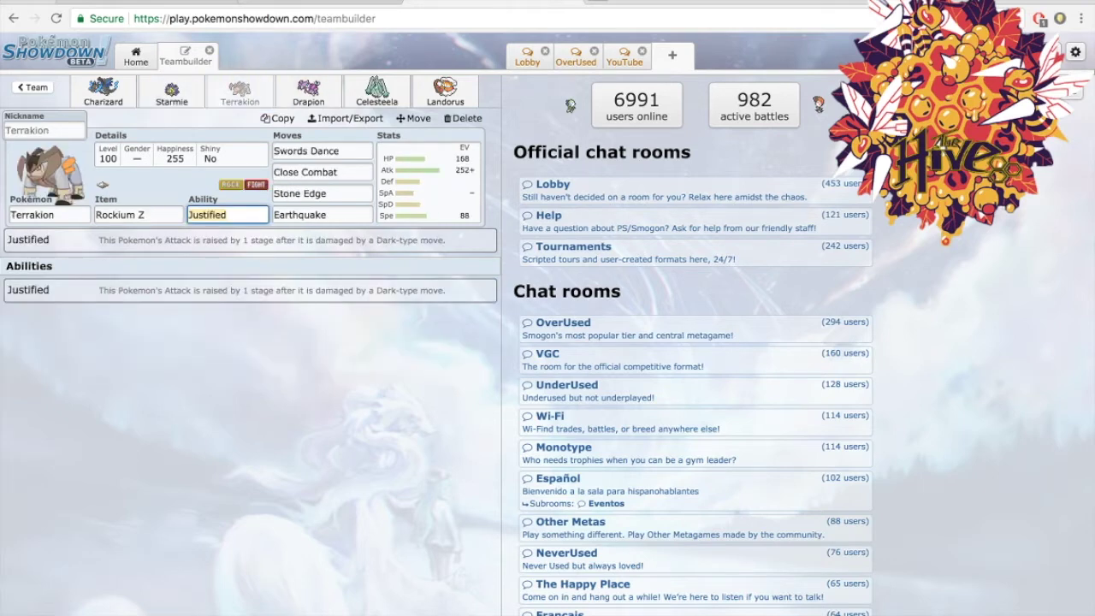
pyautogui.press('Tab')
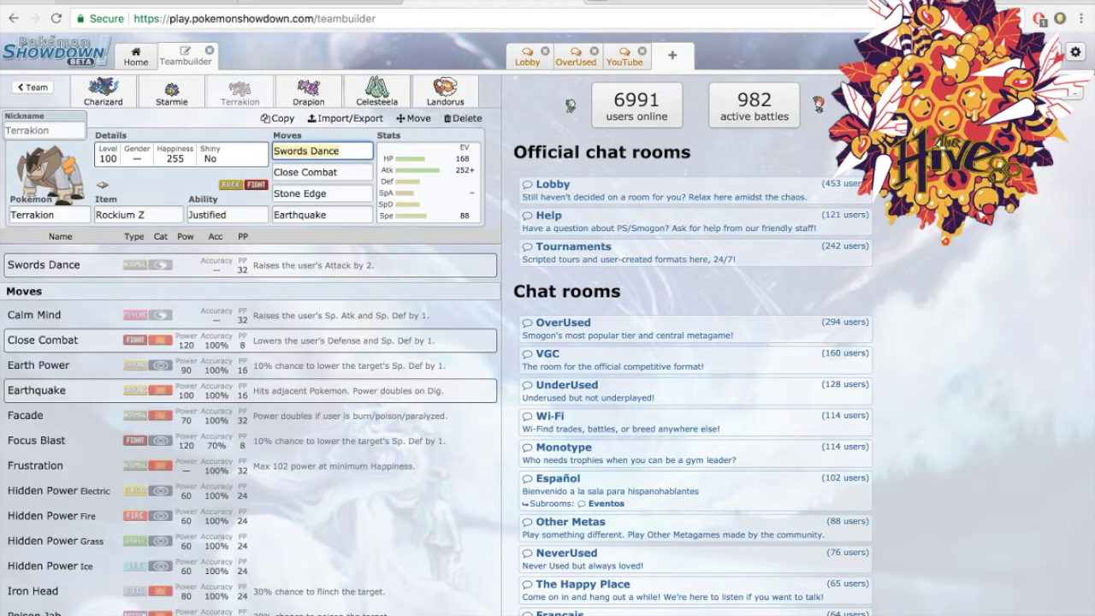
pyautogui.click(334, 173)
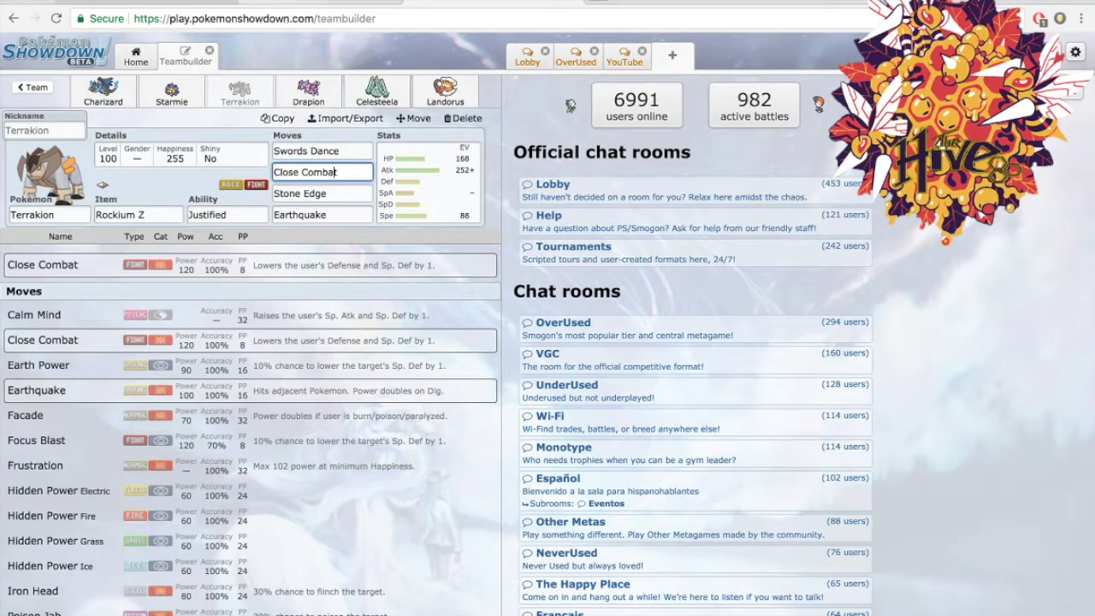
# Look over the Swamperts' Toxapex, Barbaracle, Gligar and Scizor-Mega entries in the league spreadsheet as targets for Terrakion.
pyautogui.click(321, 2)
pyautogui.click(511, 343)
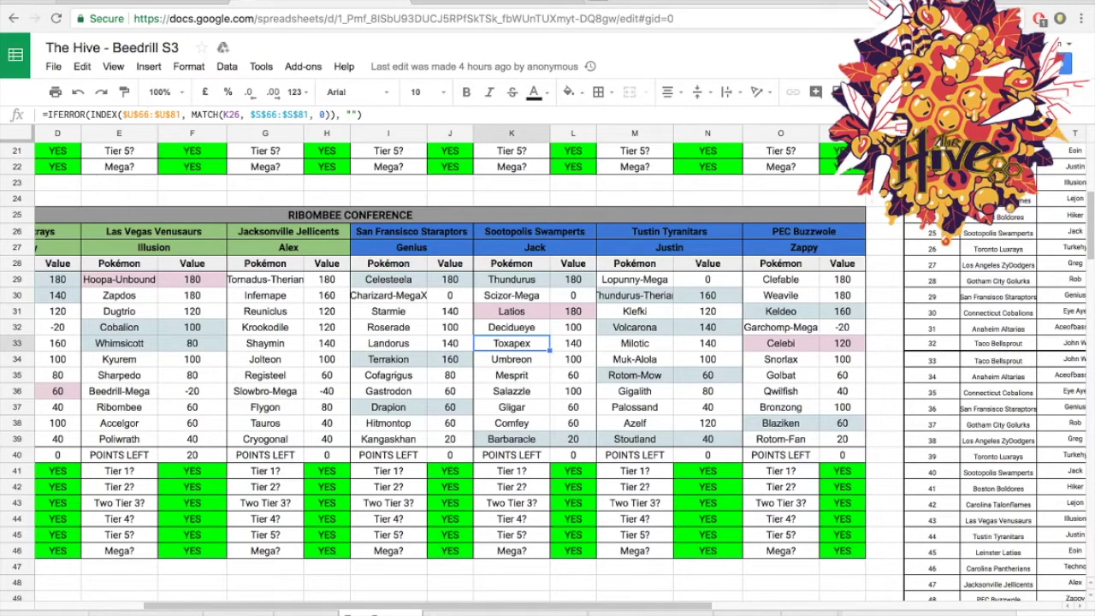
pyautogui.hotkey('ctrl', 'shift', 'Tab')
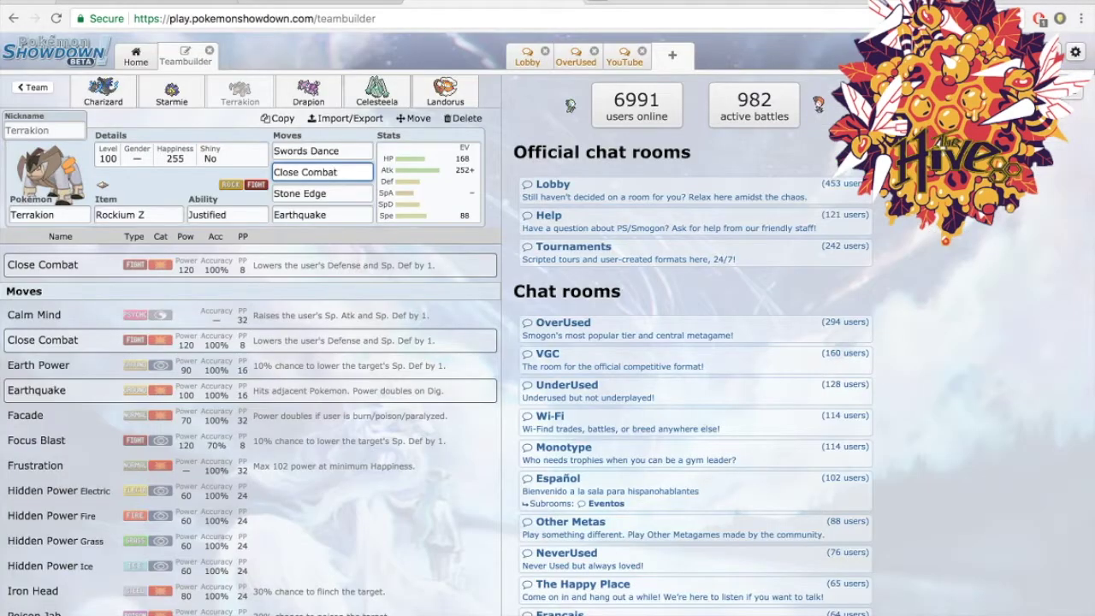
pyautogui.hotkey('ctrl', 'Tab')
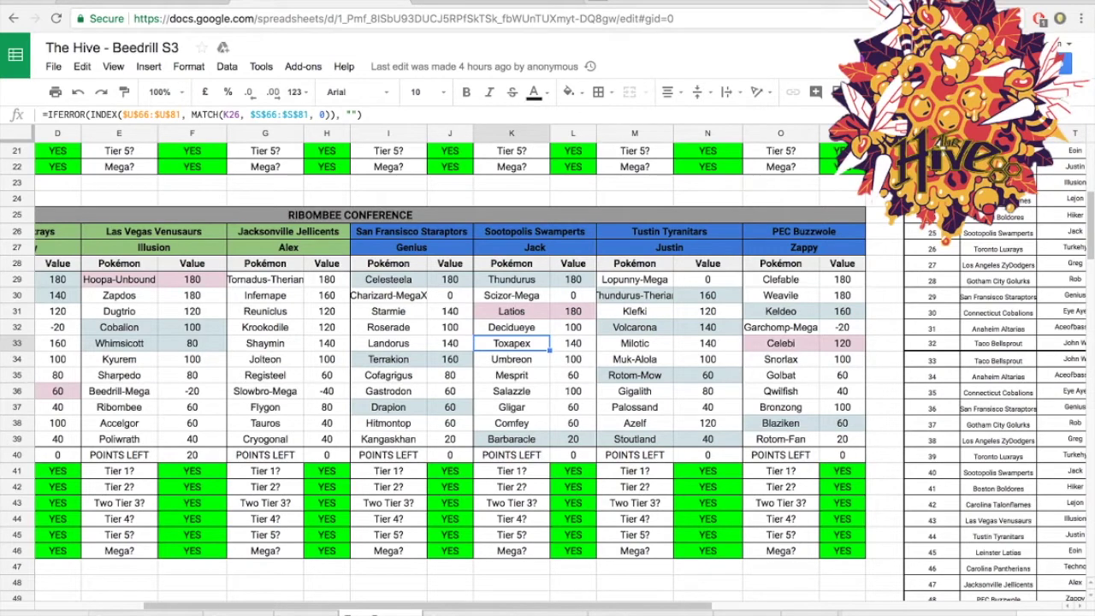
pyautogui.click(511, 439)
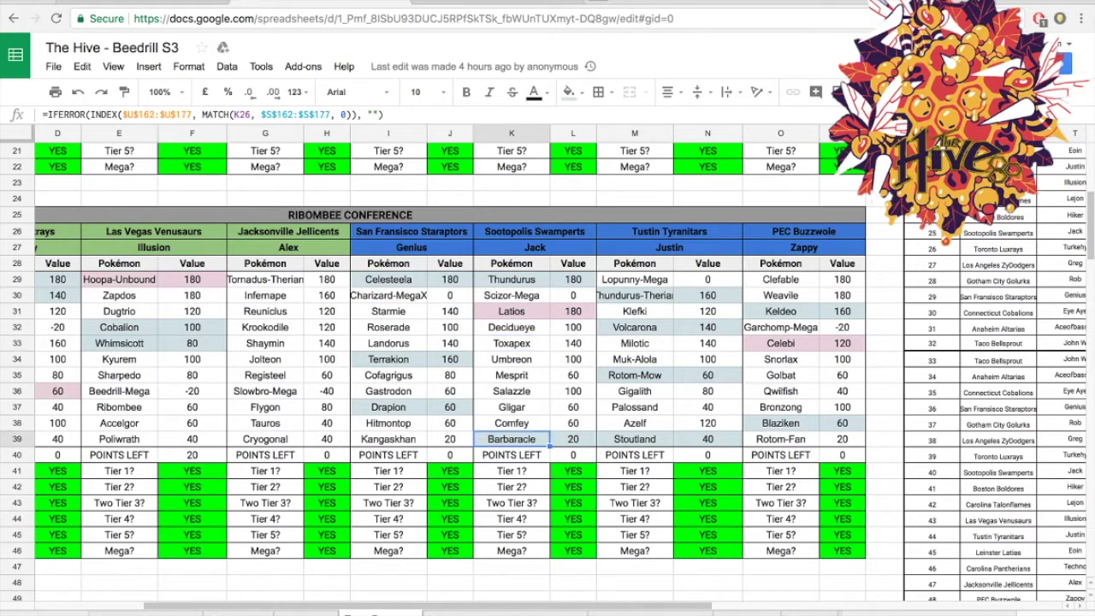
pyautogui.click(512, 407)
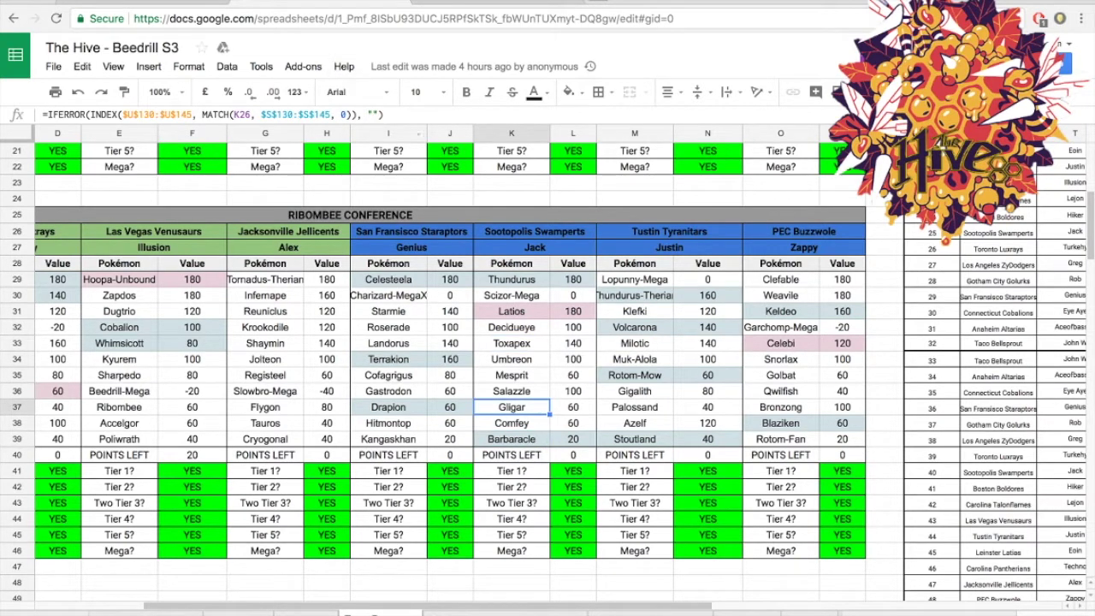
pyautogui.click(511, 296)
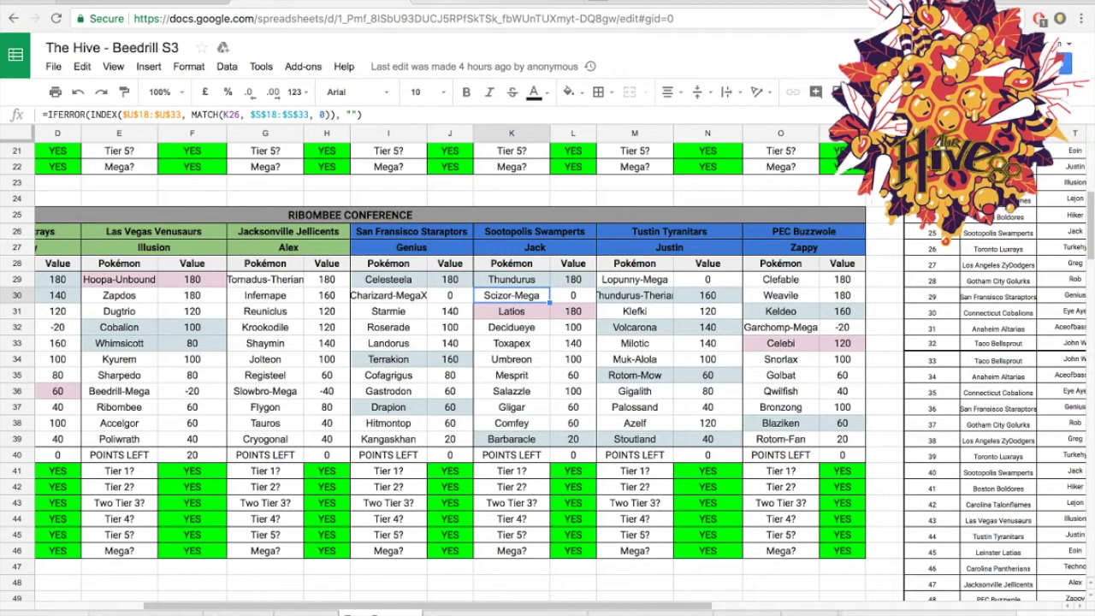
# Check Terrakion's Close Combat in the teambuilder against the Swamperts' Scizor-Mega in the league spreadsheet.
pyautogui.click(487, 2)
pyautogui.hotkey('alt', 'Tab')
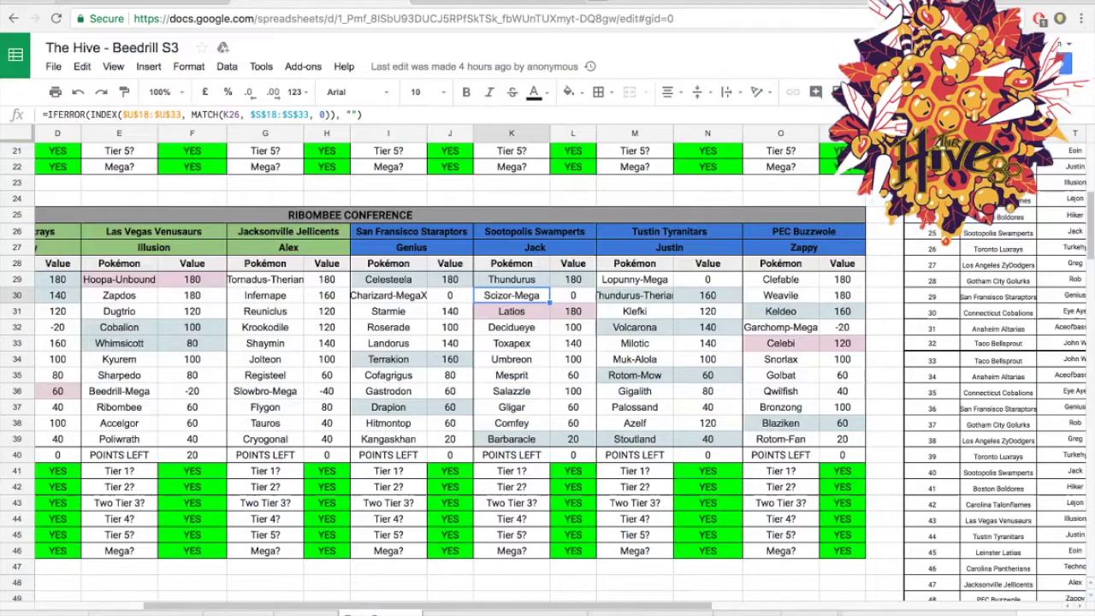
pyautogui.hotkey('alt', 'Tab')
pyautogui.moveTo(340, 172); pyautogui.dragTo(268, 167)
pyautogui.hotkey('alt', 'Tab')
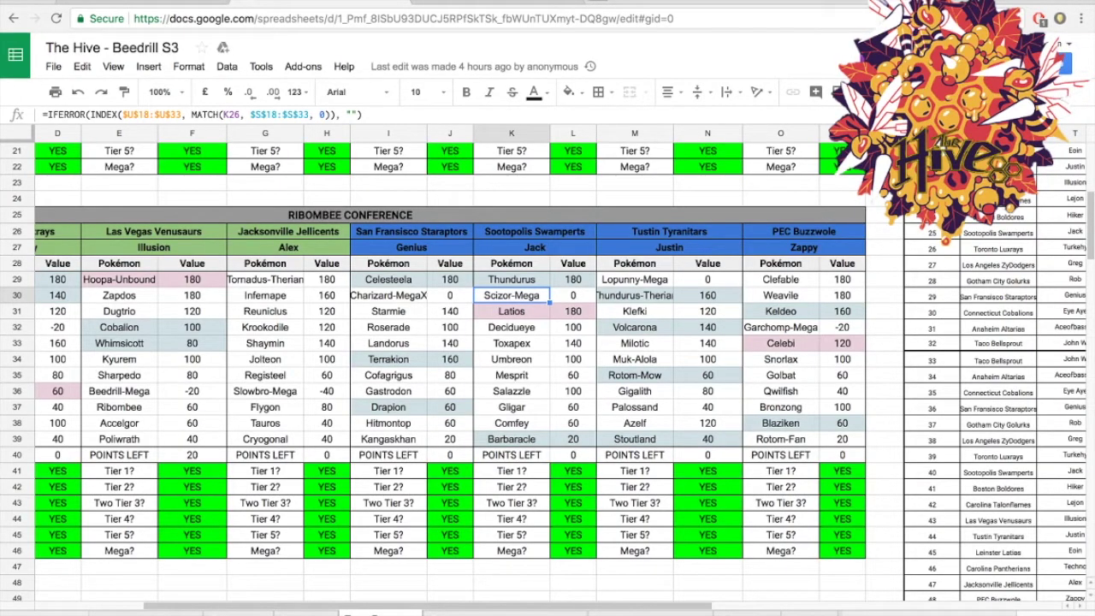
pyautogui.hotkey('alt', 'Tab')
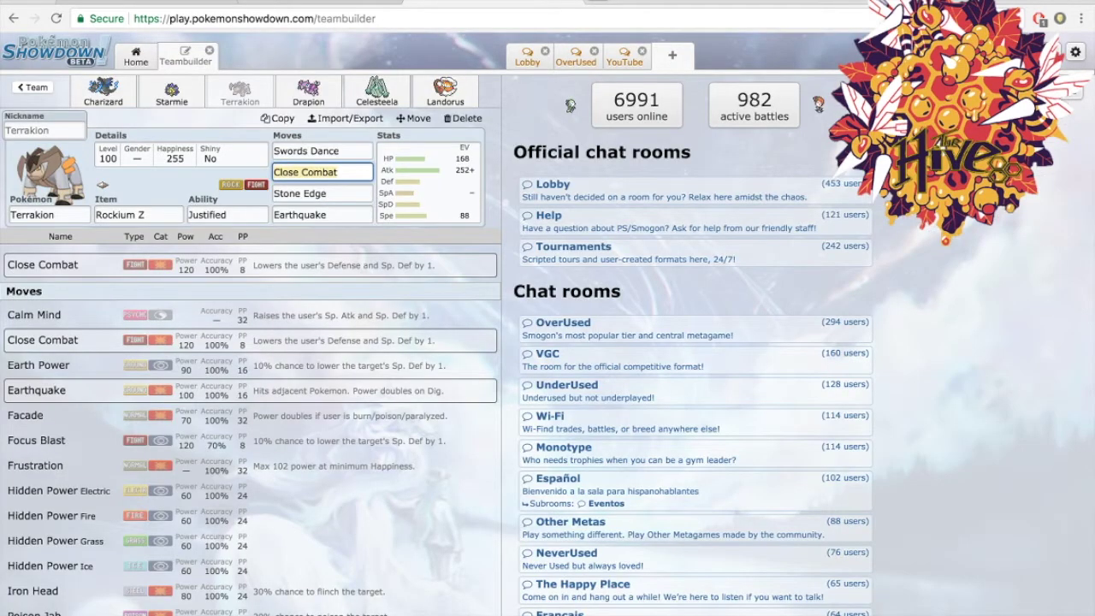
pyautogui.hotkey('alt', 'Tab')
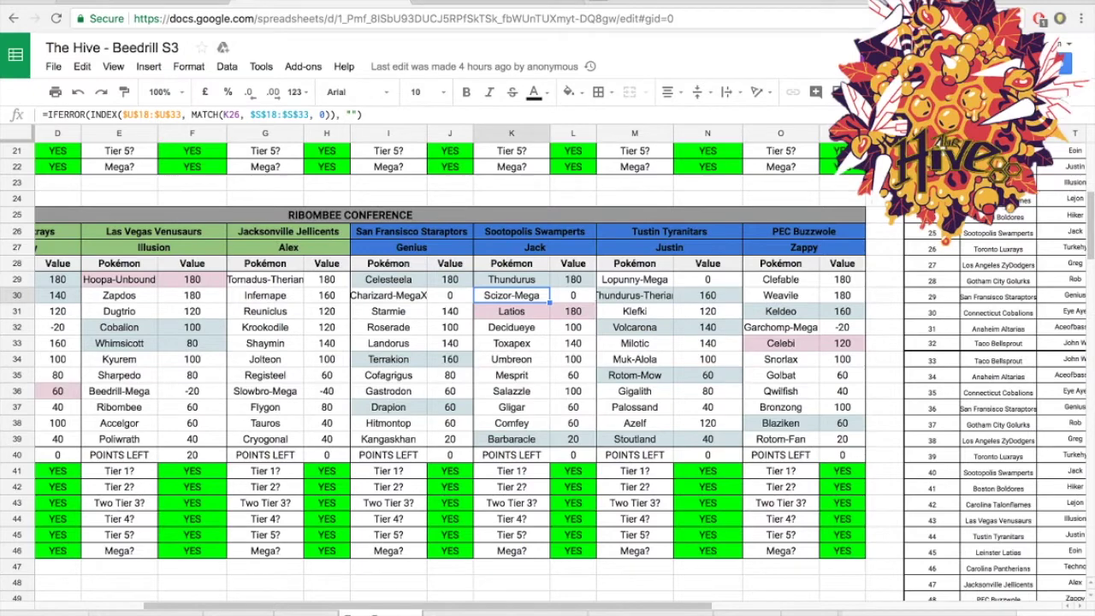
pyautogui.hotkey('alt', 'Tab')
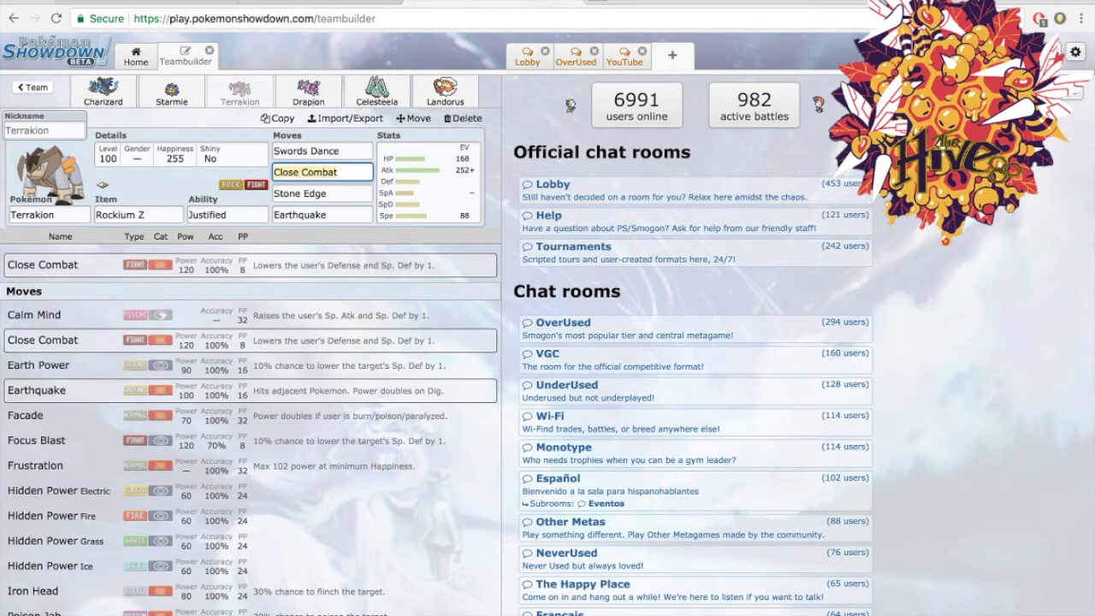
# Open Terrakion's EV spread in the teambuilder and compare it with the Swamperts' Scizor-Mega in the league spreadsheet.
pyautogui.click(427, 184)
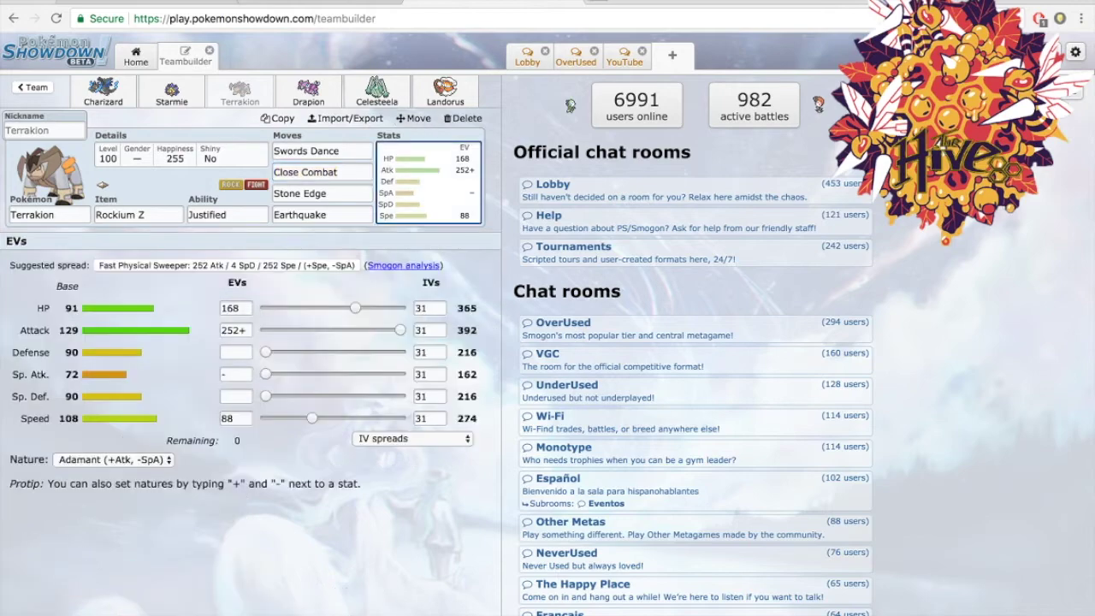
pyautogui.hotkey('alt', 'Tab')
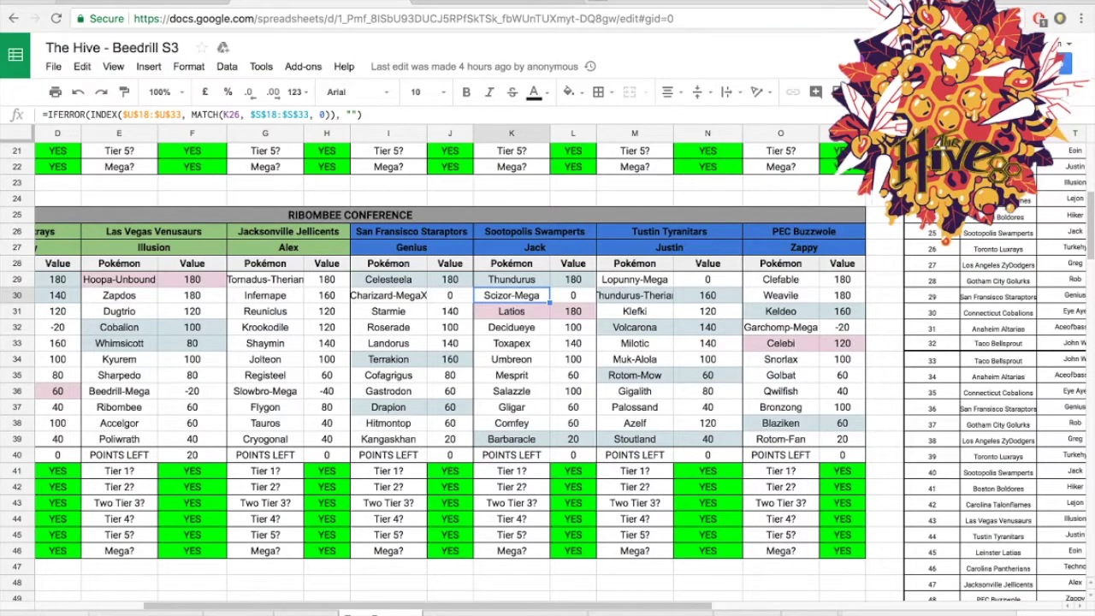
pyautogui.hotkey('alt', 'Tab')
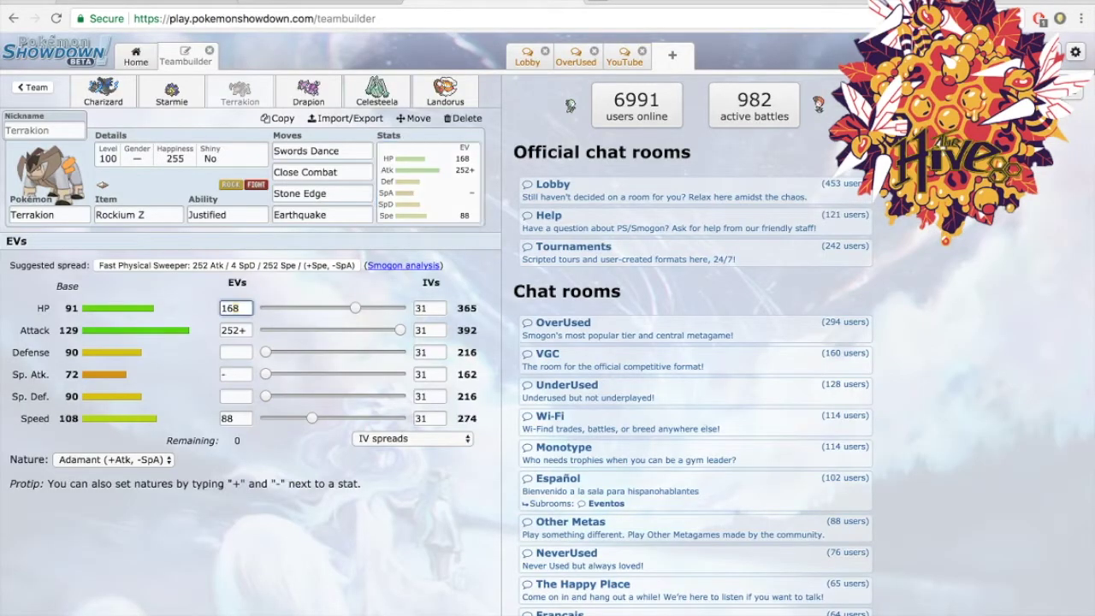
pyautogui.hotkey('alt', 'Tab')
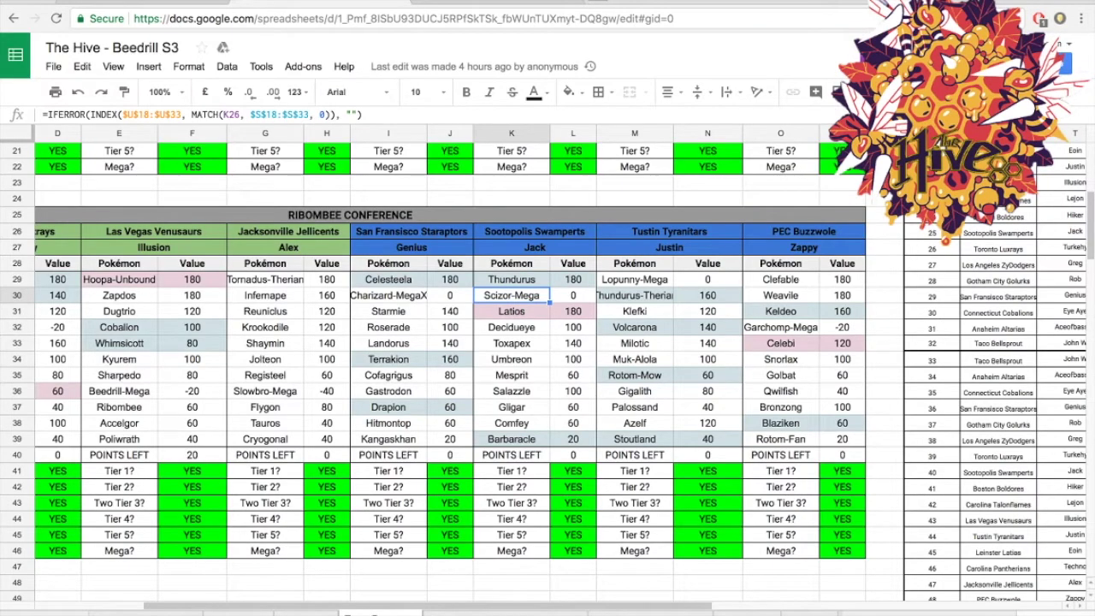
# Look through the sets of all six team members in the teambuilder, from Charizard to Landorus.
pyautogui.click(485, 2)
pyautogui.click(103, 92)
pyautogui.click(171, 92)
pyautogui.click(240, 92)
pyautogui.click(171, 93)
pyautogui.click(102, 92)
pyautogui.click(171, 93)
pyautogui.click(240, 93)
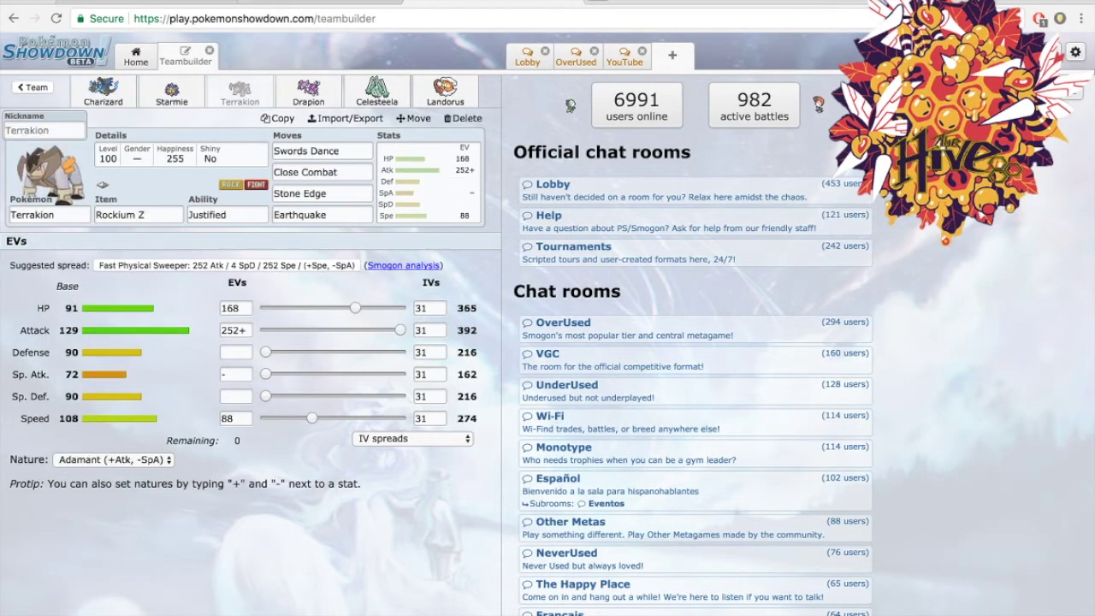
pyautogui.click(308, 92)
pyautogui.click(377, 92)
pyautogui.click(445, 92)
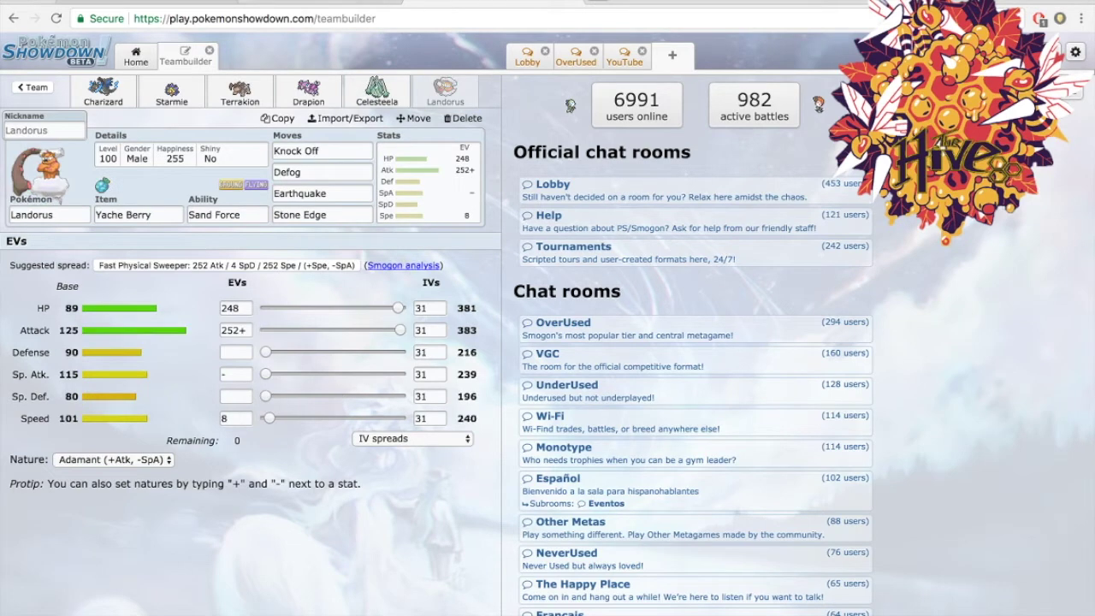
# Open Drapion's set, review its Leftovers item and check it against the Swamperts' Latios in the league spreadsheet.
pyautogui.click(308, 92)
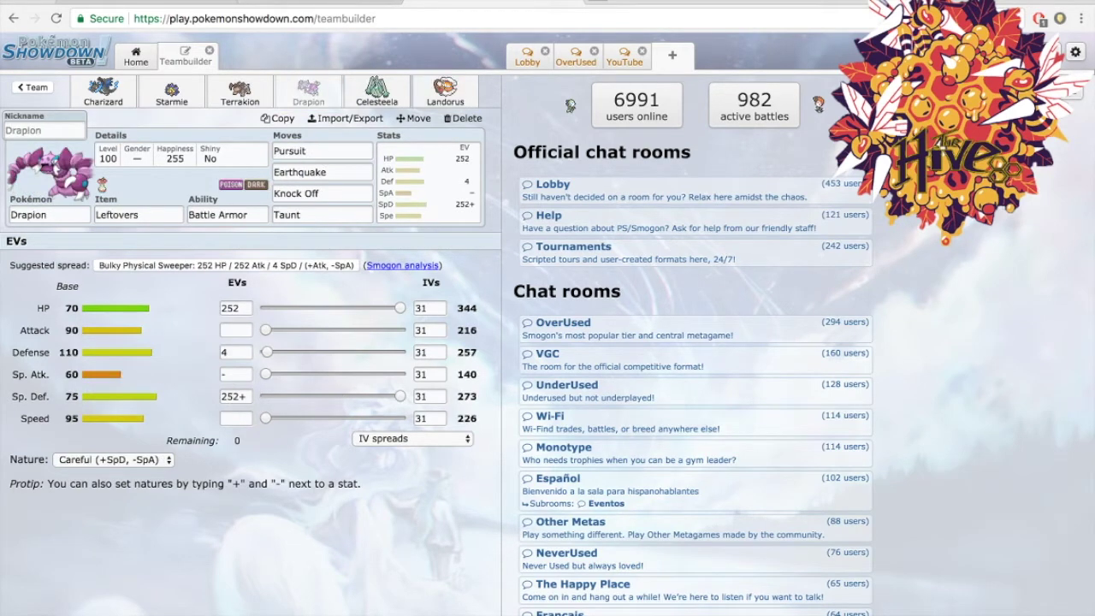
pyautogui.click(139, 215)
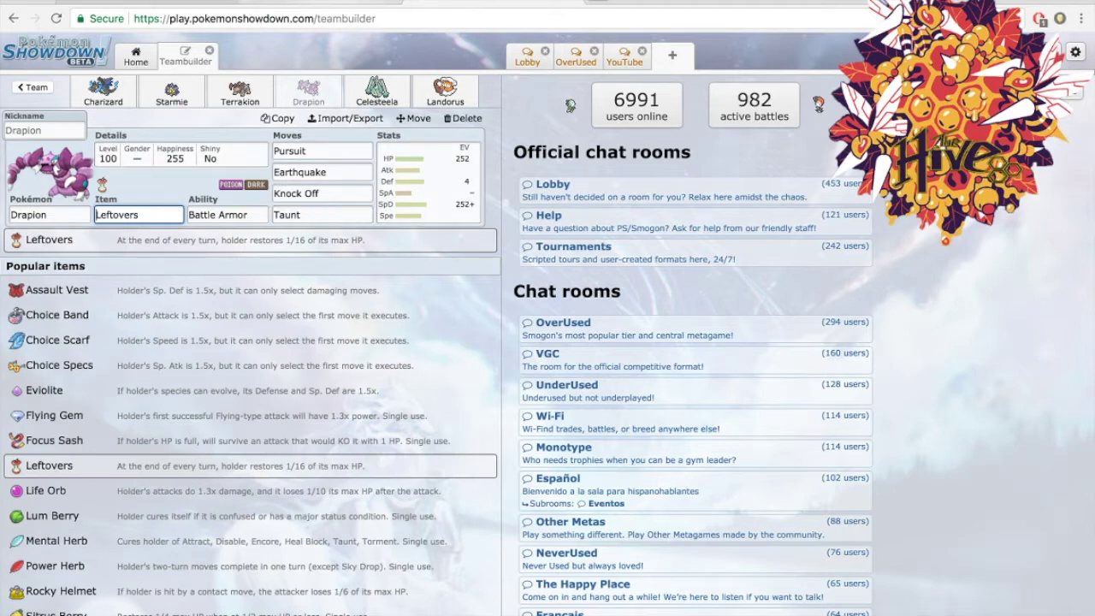
pyautogui.click(320, 2)
pyautogui.click(512, 311)
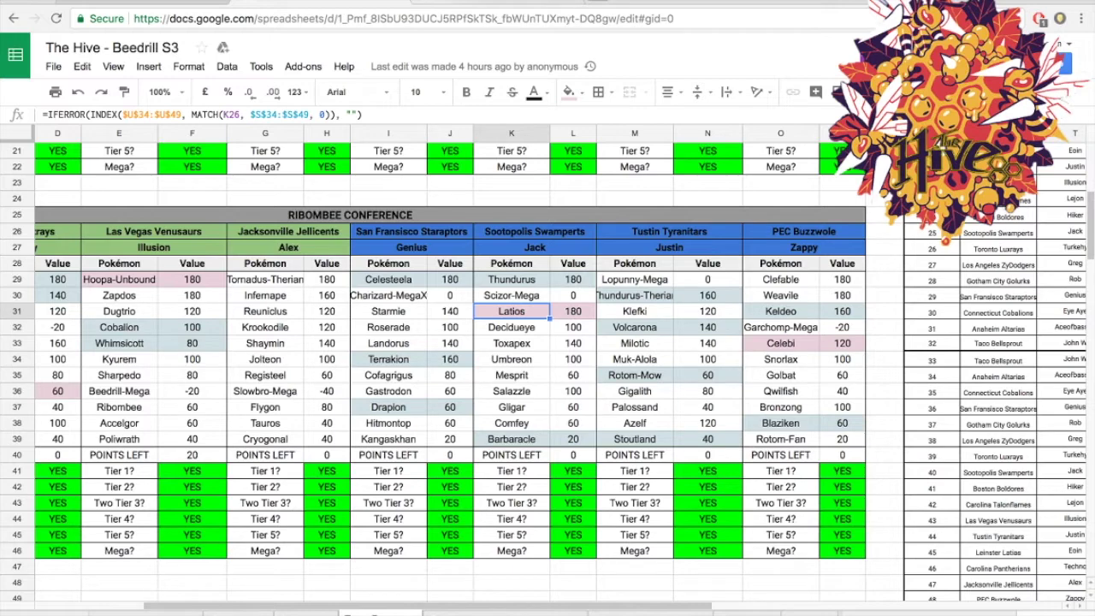
# Look over the Swamperts' Umbreon, Toxapex and Gligar entries in the league spreadsheet as matchups for Drapion.
pyautogui.click(145, 2)
pyautogui.click(342, 1)
pyautogui.click(511, 359)
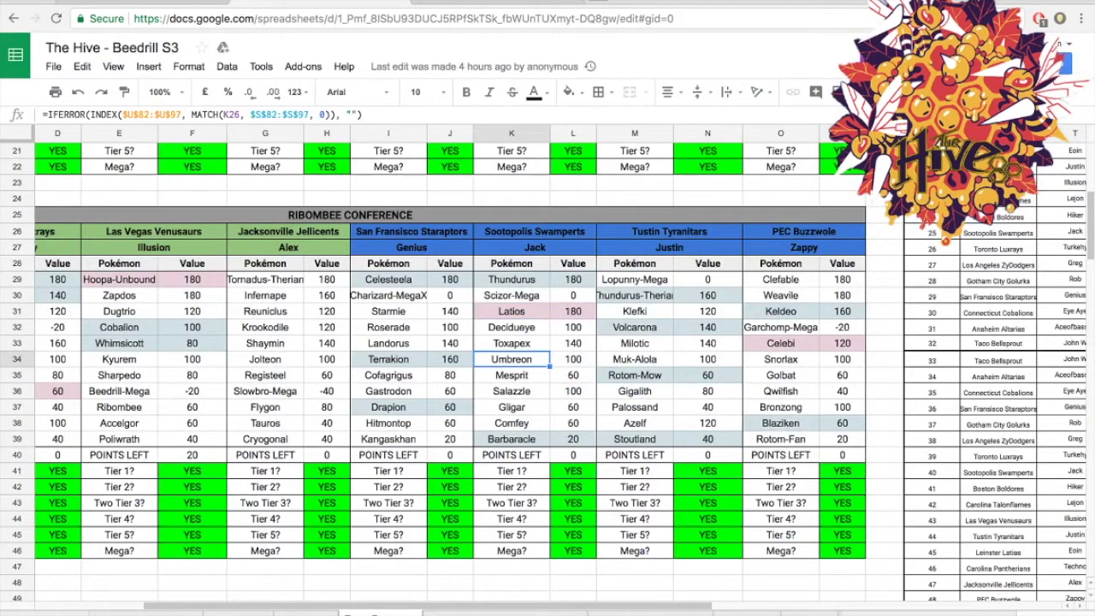
pyautogui.doubleClick(511, 408)
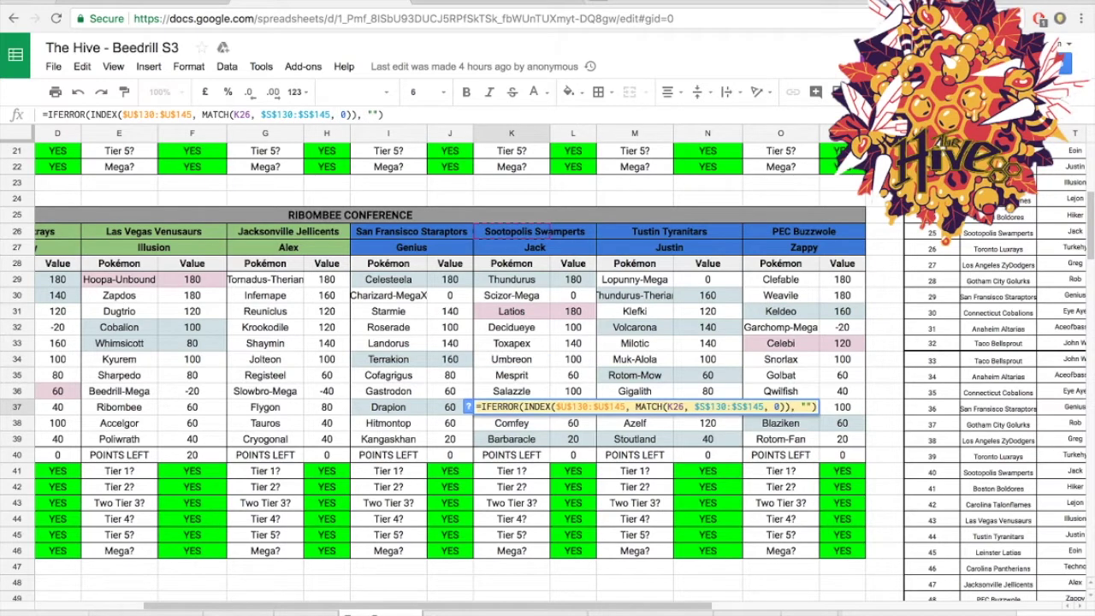
pyautogui.click(573, 343)
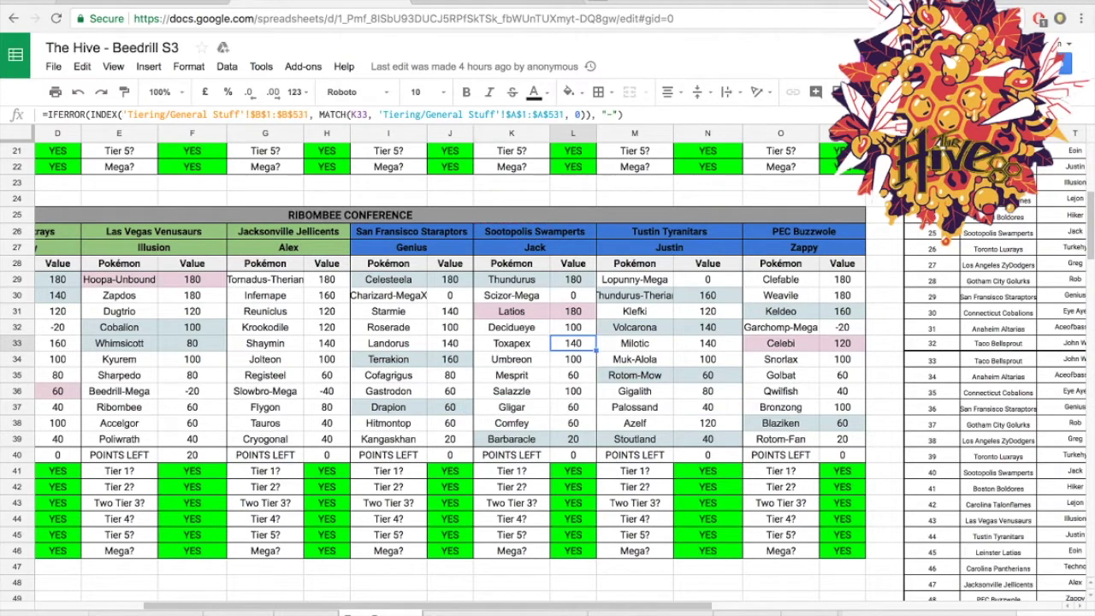
pyautogui.click(512, 408)
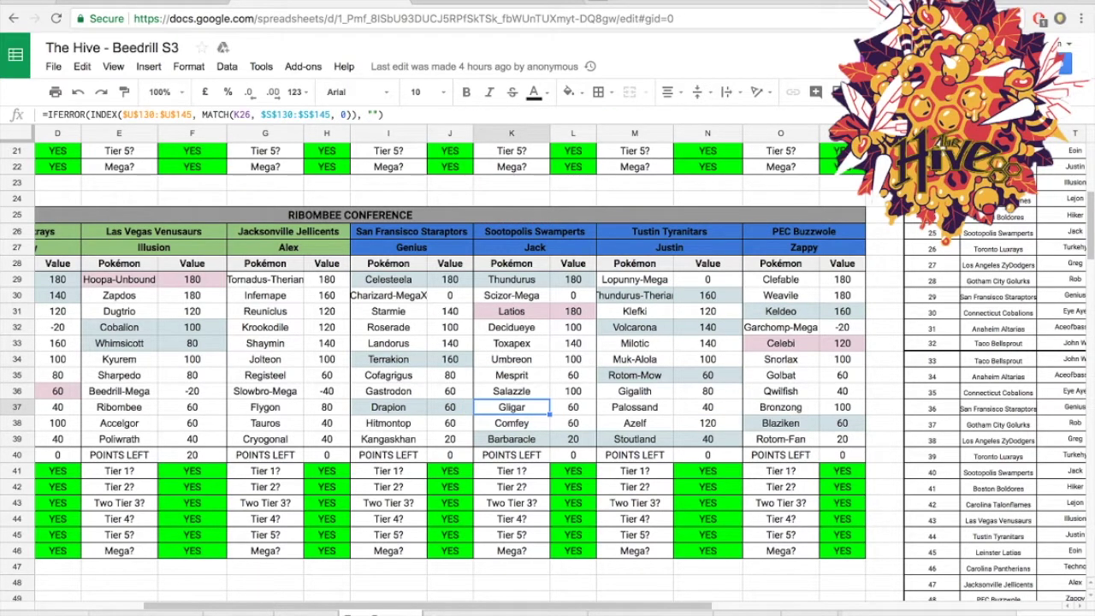
# Compare Drapion's set in the teambuilder with the Swamperts' Gligar and Latios entries in the league spreadsheet.
pyautogui.click(479, 2)
pyautogui.click(320, 1)
pyautogui.click(496, 2)
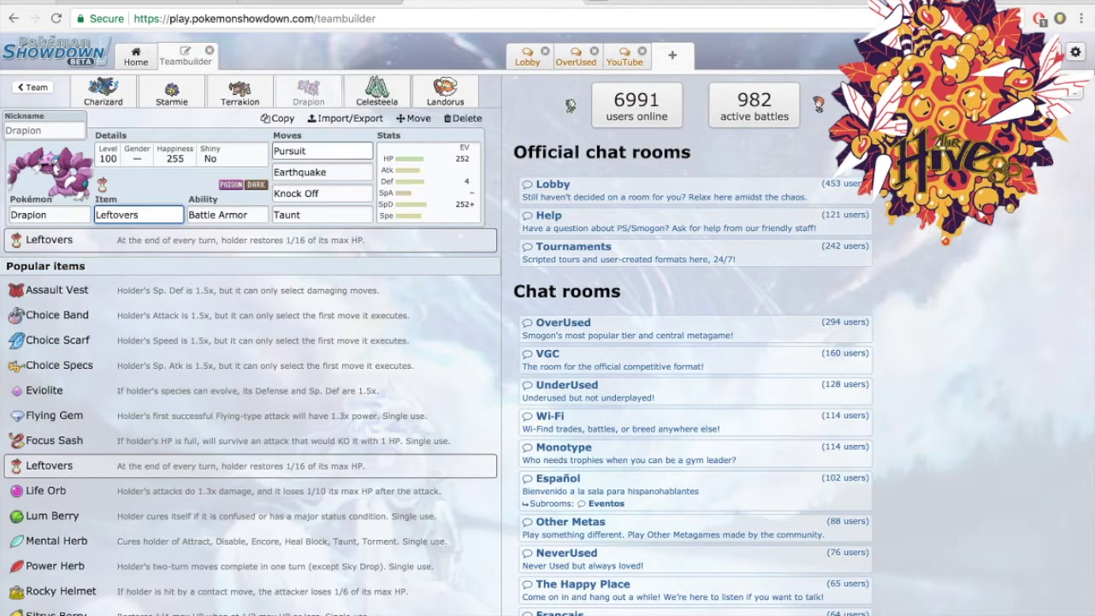
pyautogui.hotkey('ctrl', 'shift', 'Tab')
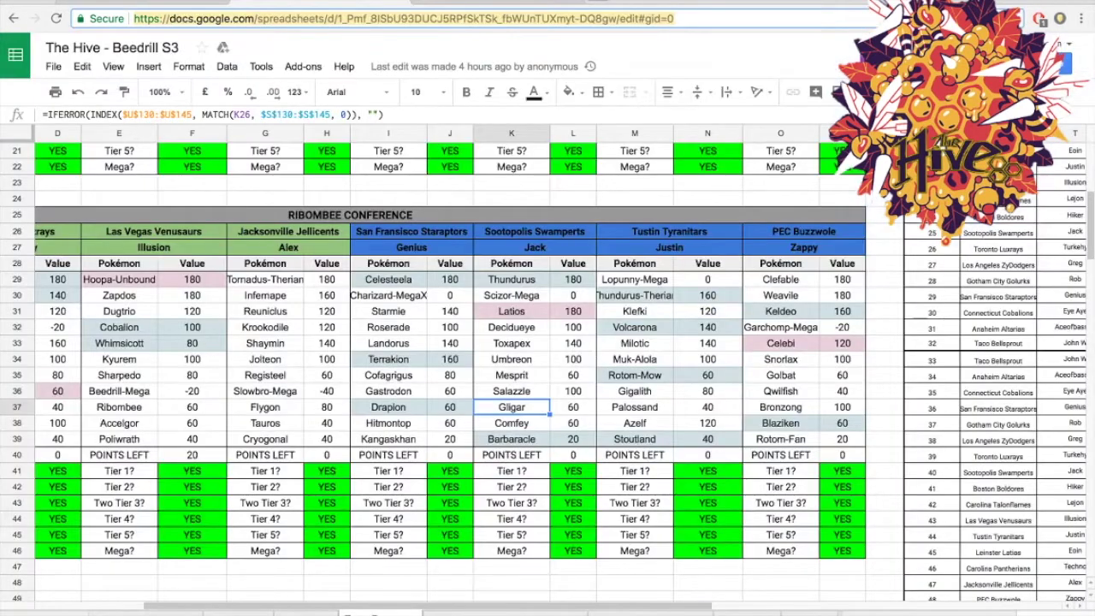
pyautogui.hotkey('ctrl', 'Tab')
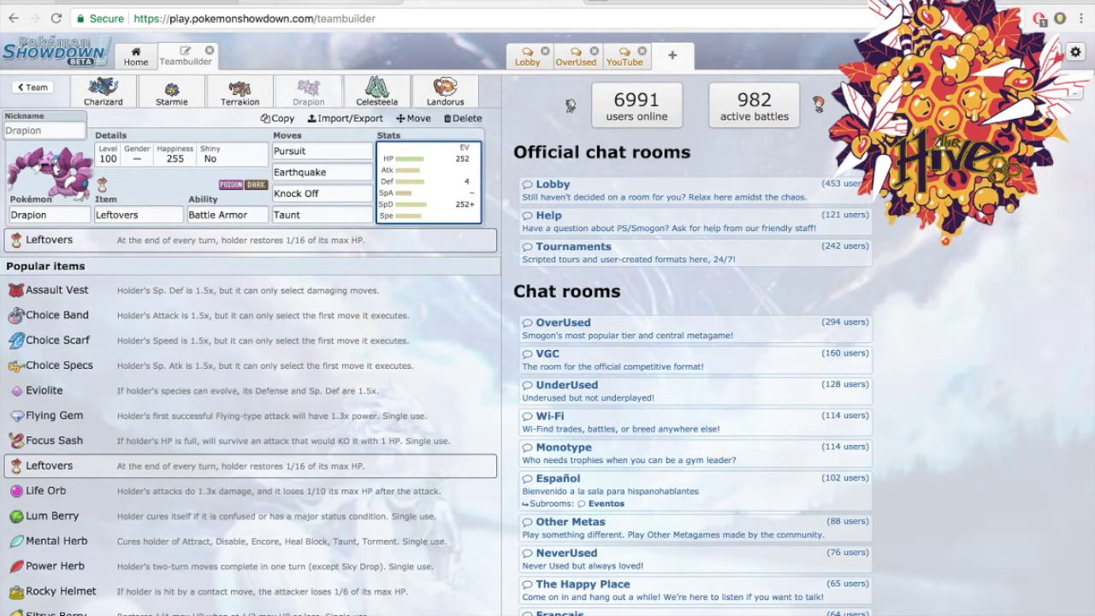
pyautogui.hotkey('ctrl', 'shift', 'Tab')
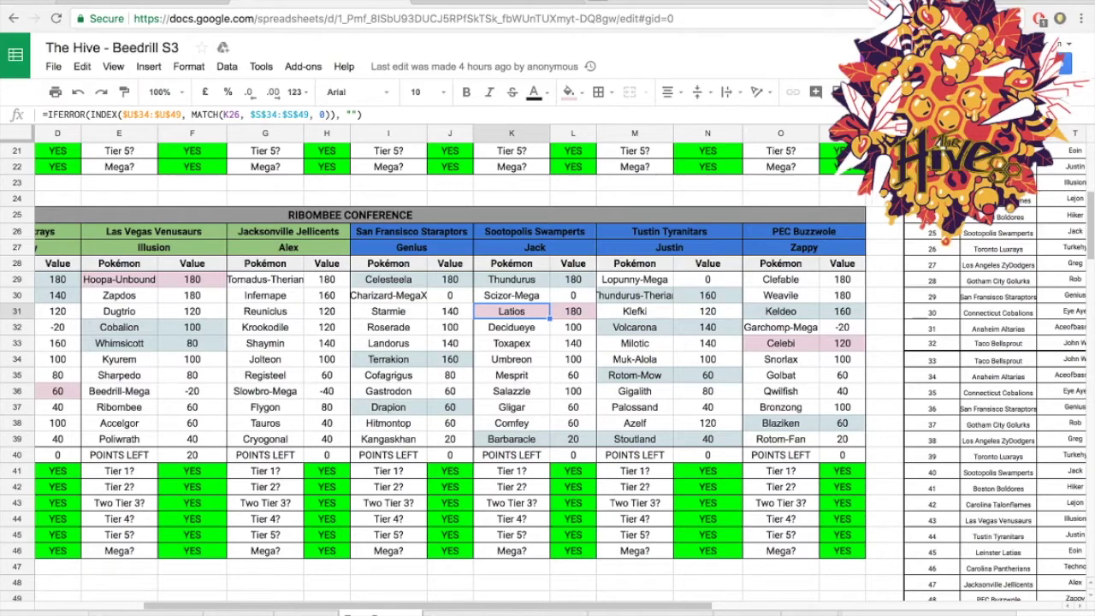
# Look over Celesteela's set in the teambuilder and the Swamperts roster, and review Drapion's Battle Armor ability.
pyautogui.click(455, 2)
pyautogui.click(376, 91)
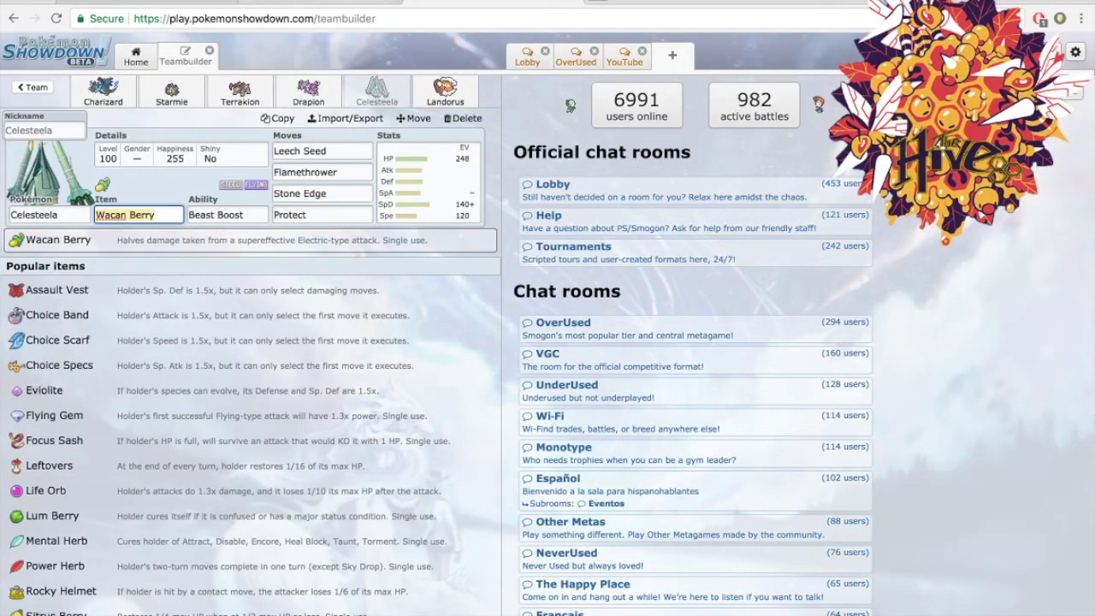
pyautogui.hotkey('ctrl', 'shift', 'Tab')
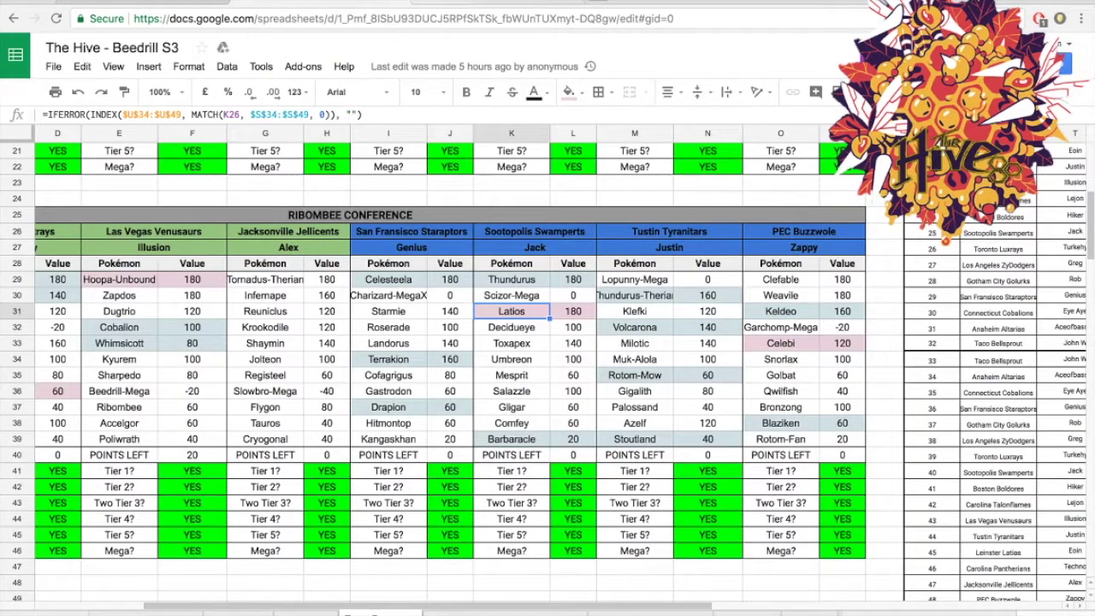
pyautogui.hotkey('ctrl', 'Tab')
pyautogui.click(308, 90)
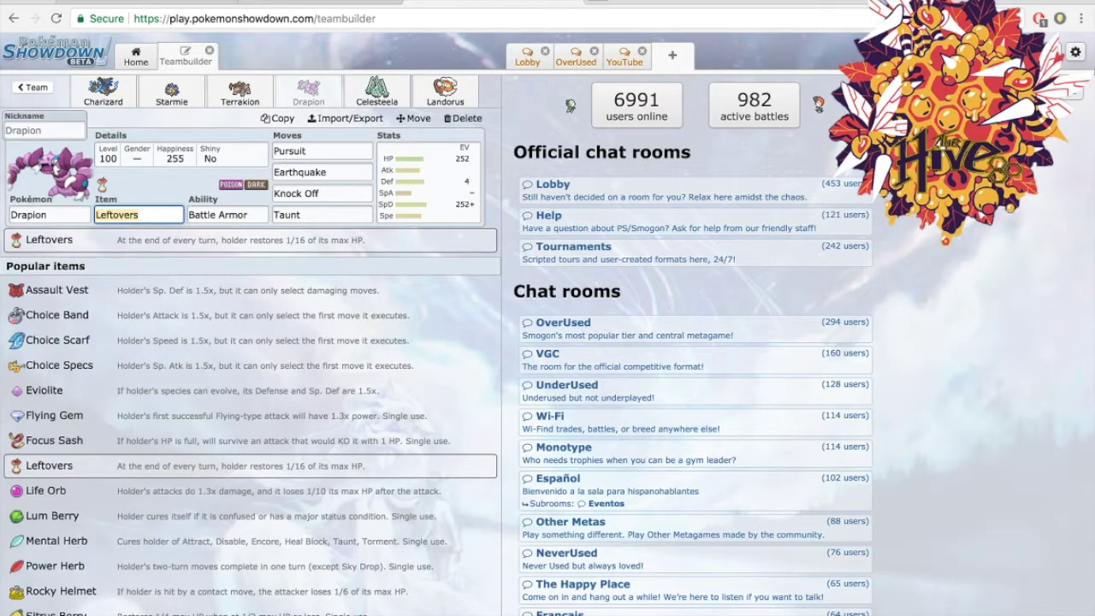
pyautogui.click(218, 215)
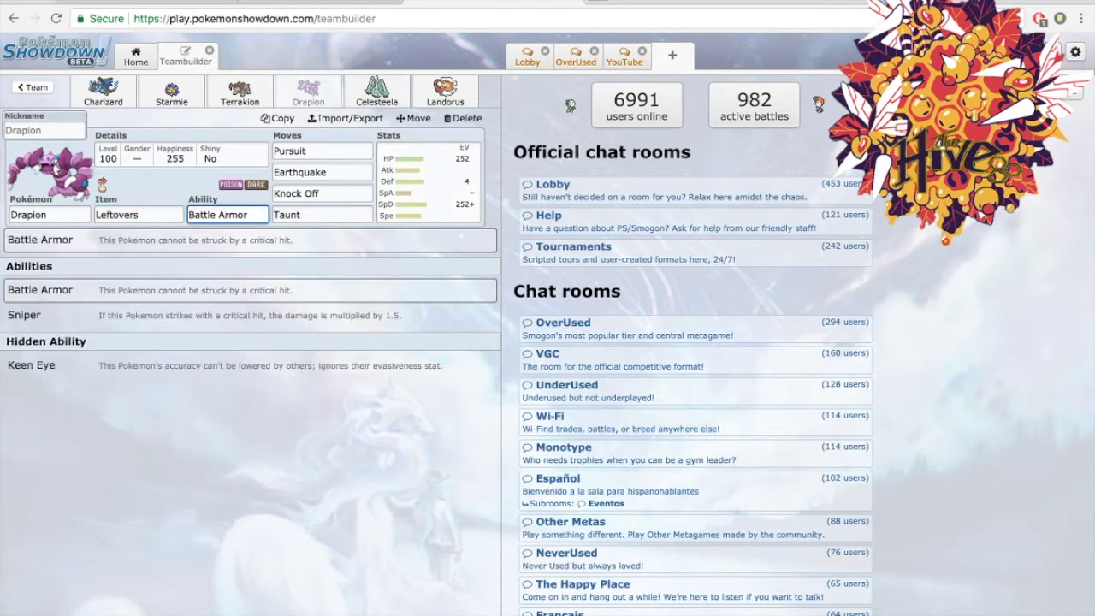
# Open Celesteela's set at its Flamethrower move and check it against the Swamperts' Thundurus and Latios in the league spreadsheet.
pyautogui.click(376, 90)
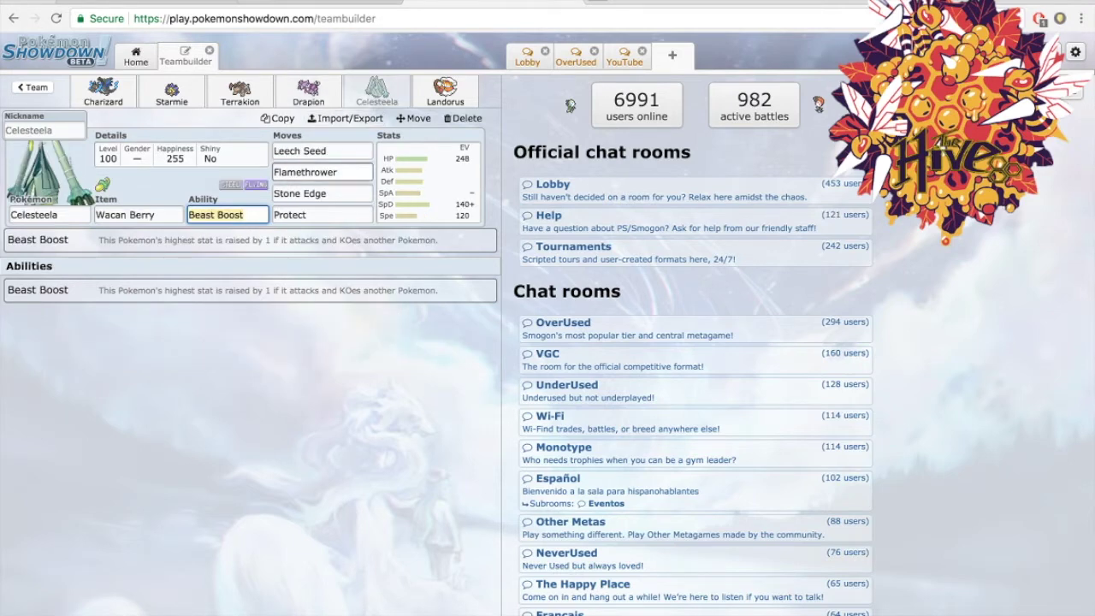
pyautogui.click(322, 173)
pyautogui.click(316, 2)
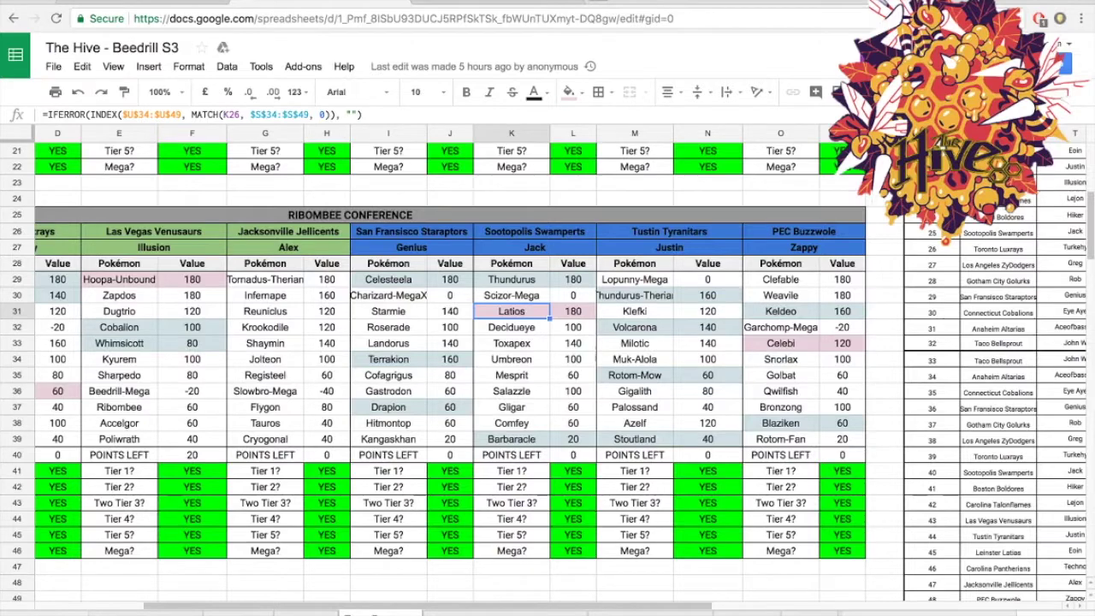
pyautogui.click(511, 263)
pyautogui.click(512, 280)
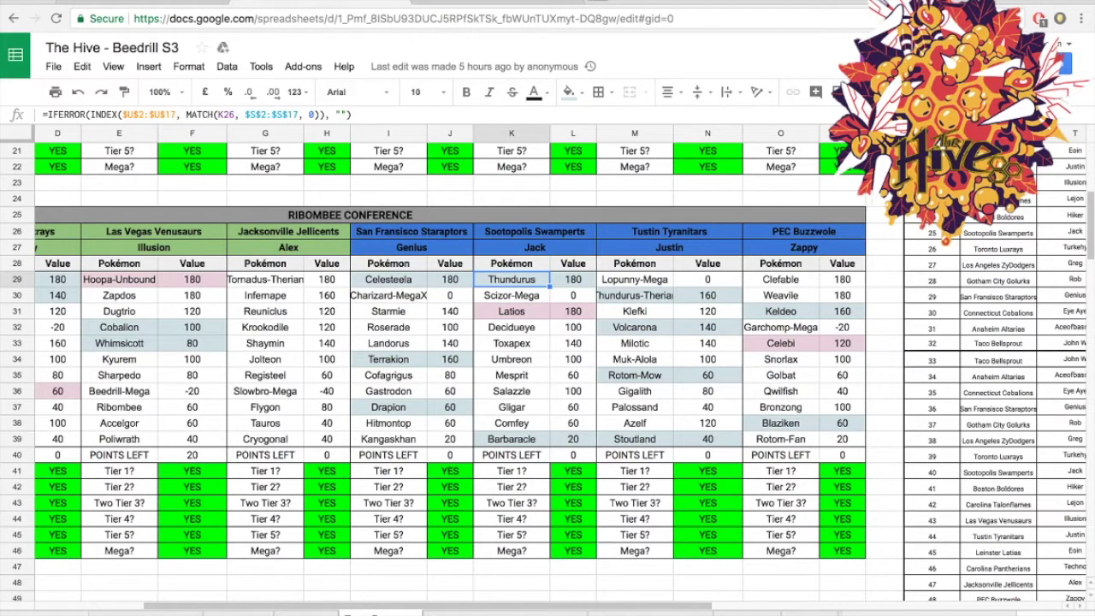
pyautogui.hotkey('ctrl', 'shift', 'Tab')
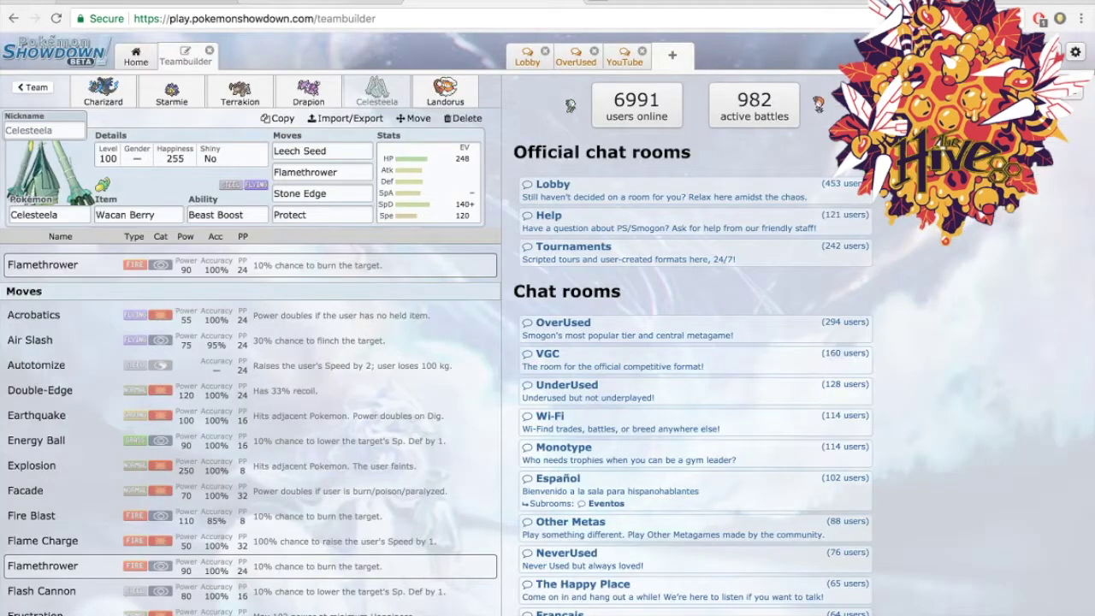
pyautogui.hotkey('ctrl', 'Tab')
pyautogui.click(512, 311)
pyautogui.click(512, 280)
pyautogui.click(496, 2)
# Review Celesteela's Stone Edge, Leech Seed and Protect moves in the teambuilder with the Swamperts roster in the league spreadsheet as reference.
pyautogui.press('Tab')
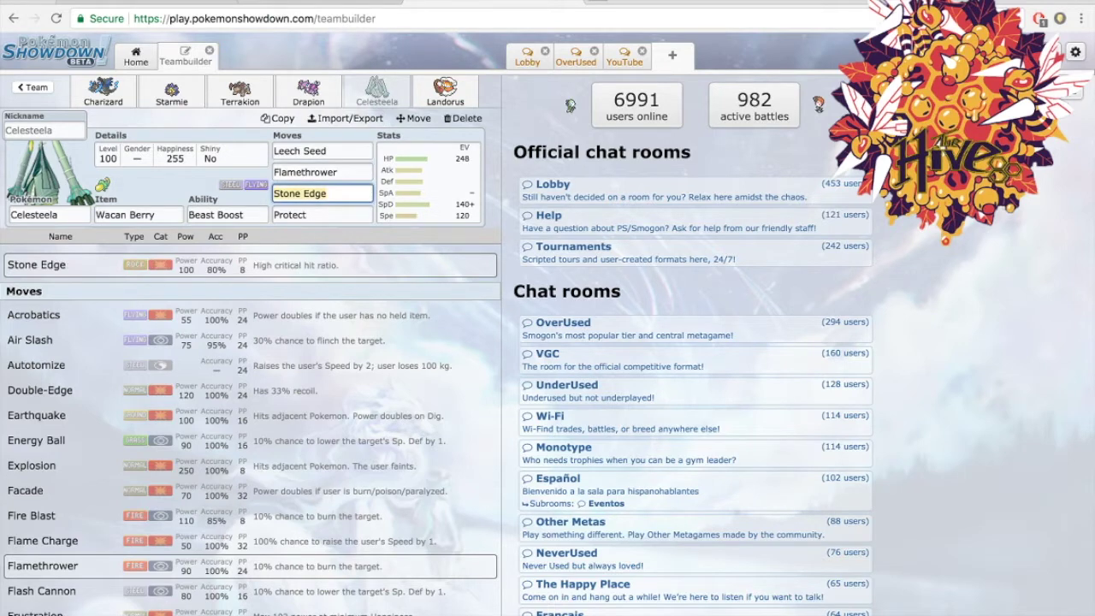
pyautogui.hotkey('shift', 'Tab')
pyautogui.hotkey('shift', 'Tab')
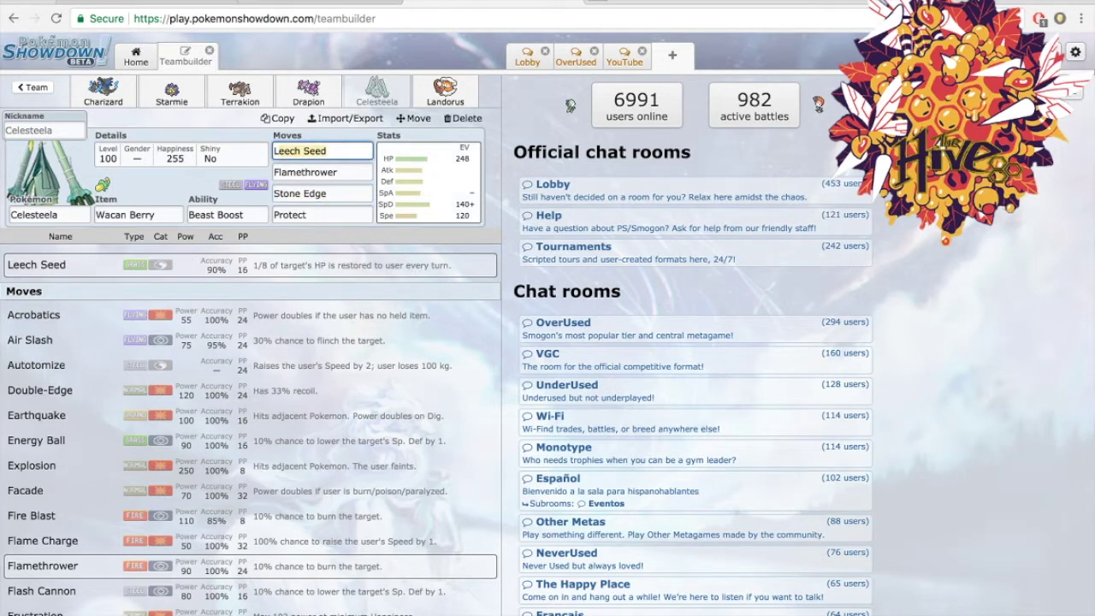
pyautogui.press('Tab')
pyautogui.press('Tab')
pyautogui.press('Tab')
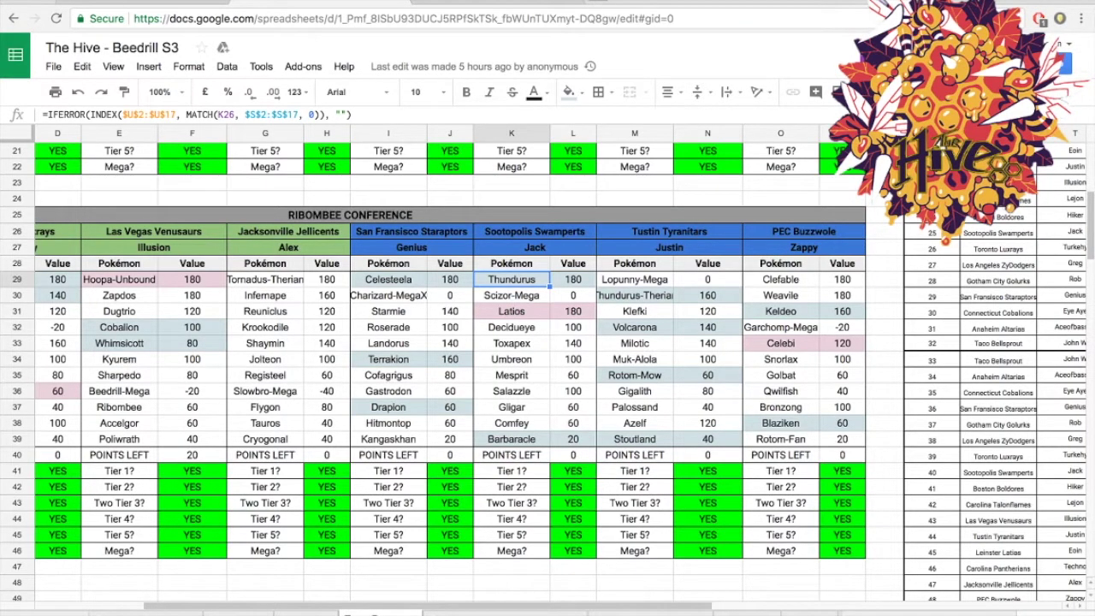
pyautogui.click(488, 2)
pyautogui.click(329, 3)
pyautogui.click(488, 3)
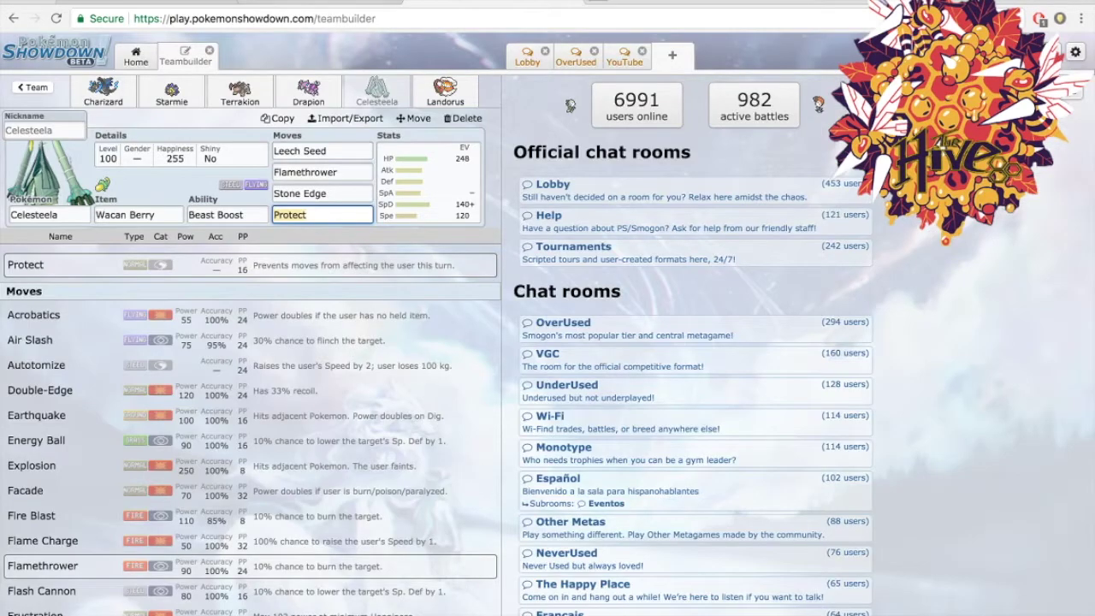
# Open Celesteela's EV spread and nature in the teambuilder and compare them with the Swamperts roster in the league spreadsheet.
pyautogui.press('Tab')
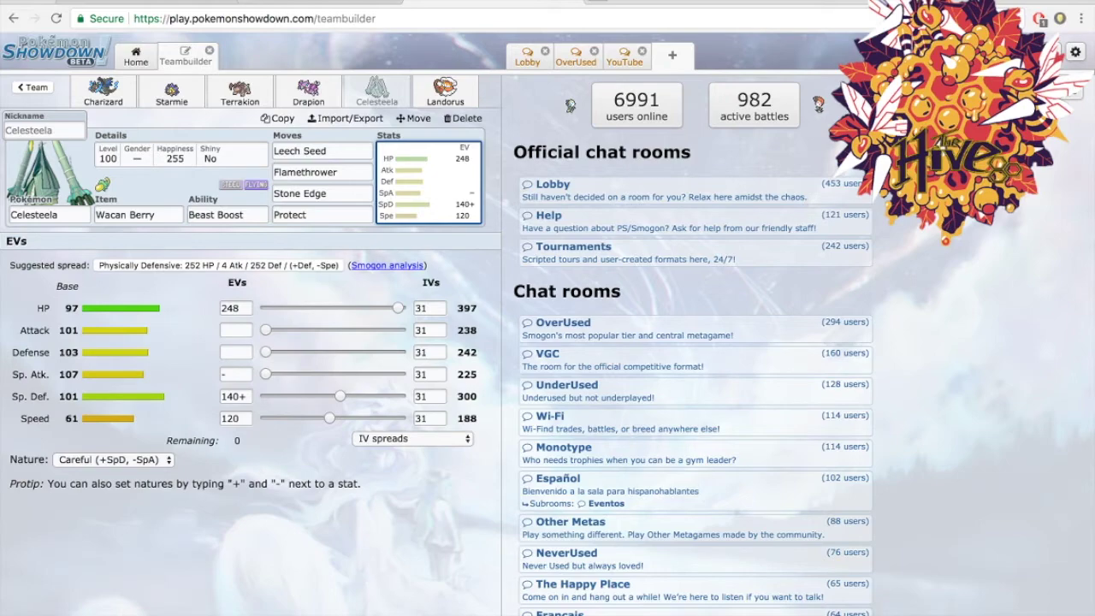
pyautogui.hotkey('ctrl', 'shift', 'Tab')
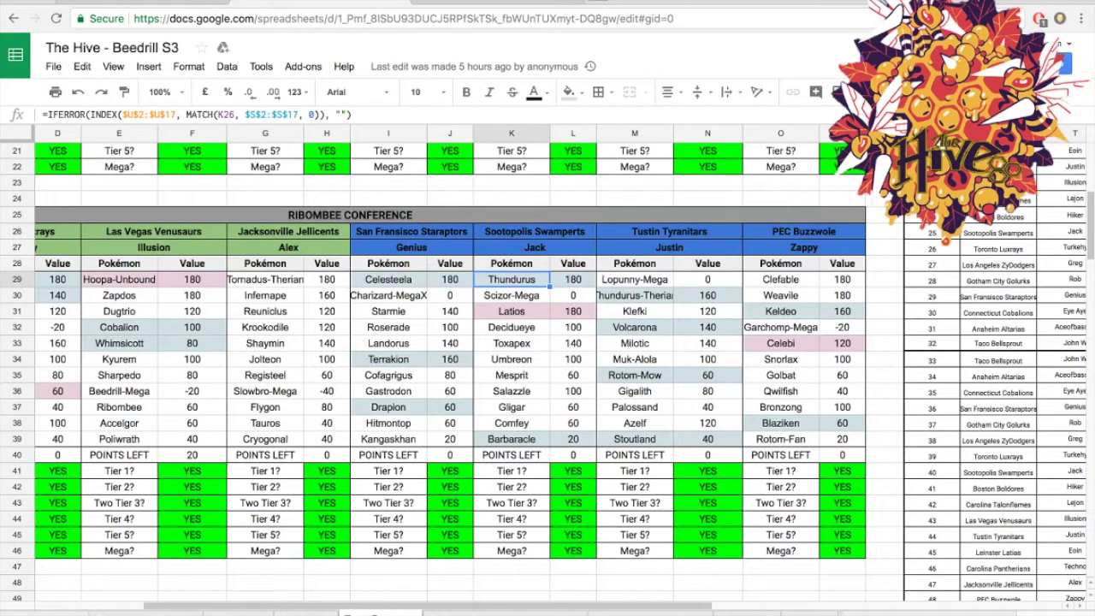
pyautogui.hotkey('ctrl', 'Tab')
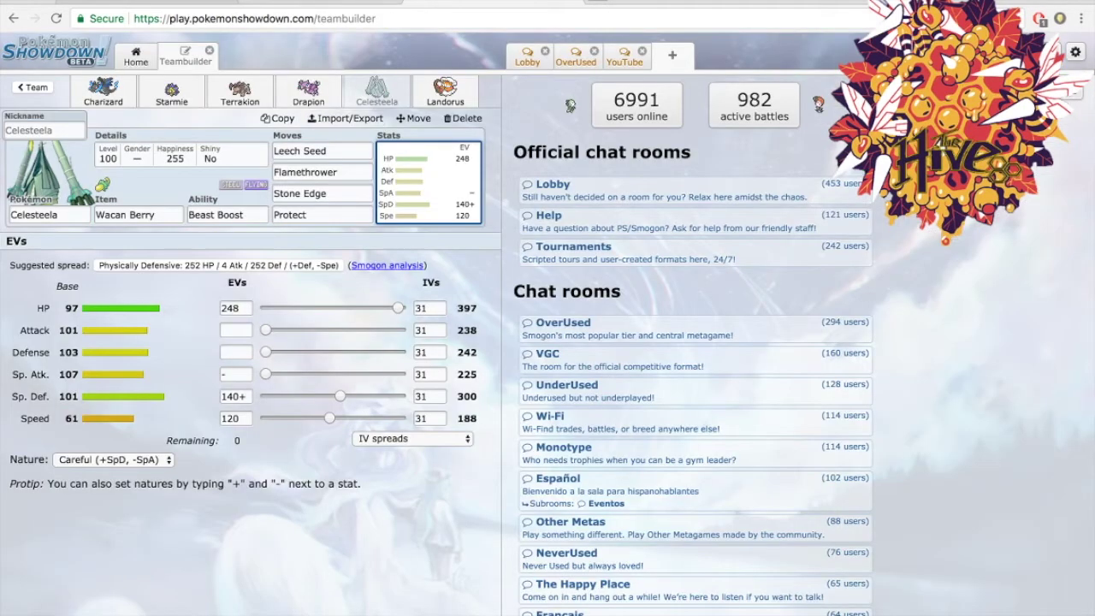
pyautogui.hotkey('ctrl', 'shift', 'Tab')
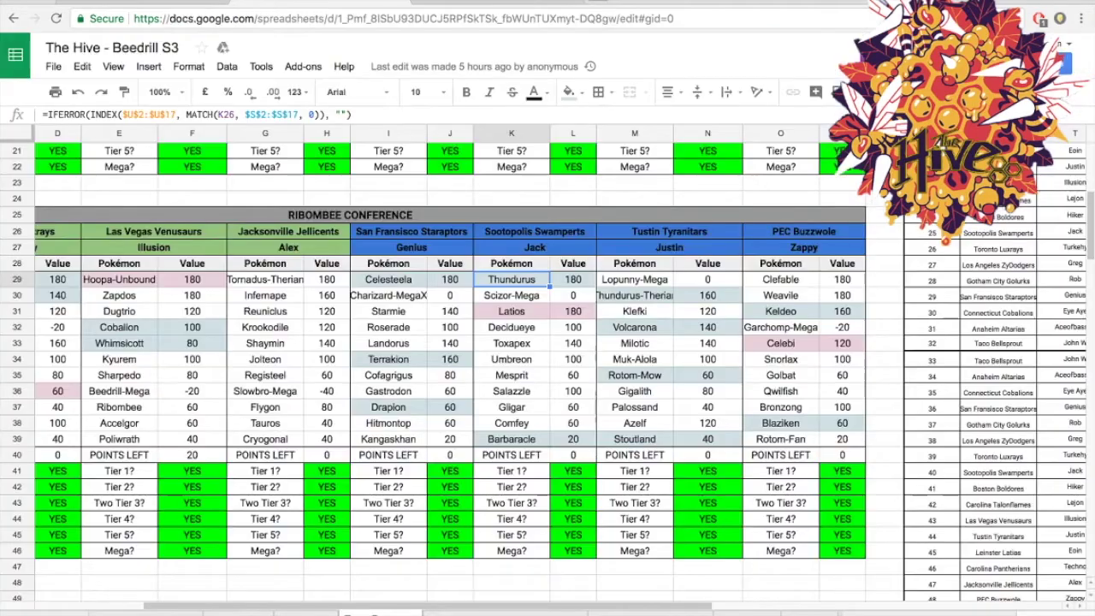
pyautogui.hotkey('ctrl', 'Tab')
# Revisit the Drapion and Celesteela sets and check Celesteela's spread against the Swamperts' Barbaracle in the league spreadsheet.
pyautogui.click(308, 91)
pyautogui.click(376, 90)
pyautogui.hotkey('ctrl', 'shift', 'Tab')
pyautogui.click(512, 439)
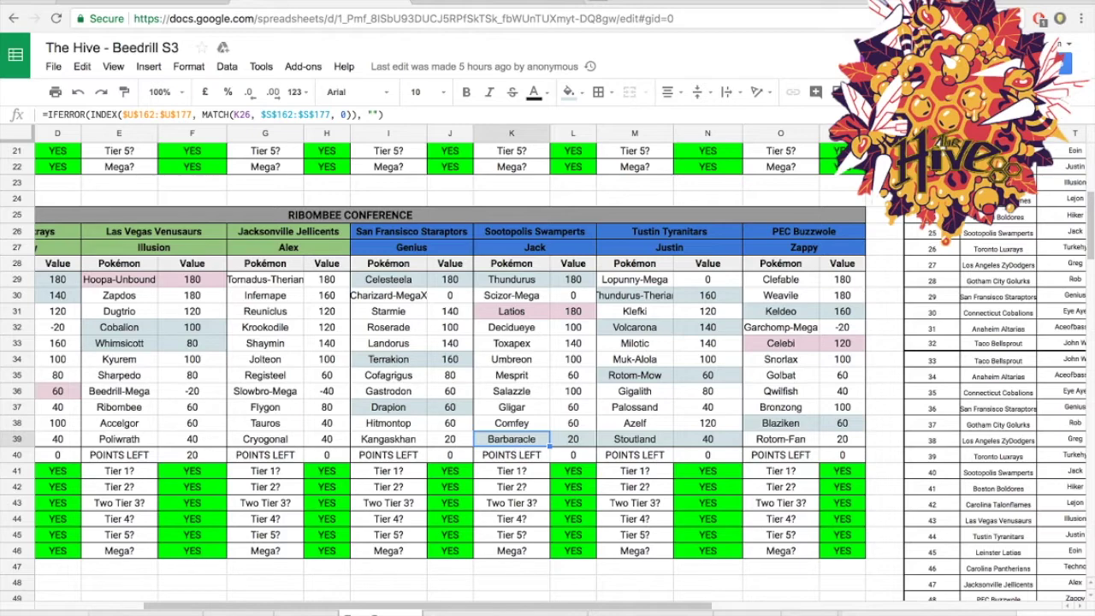
pyautogui.hotkey('ctrl', 'Tab')
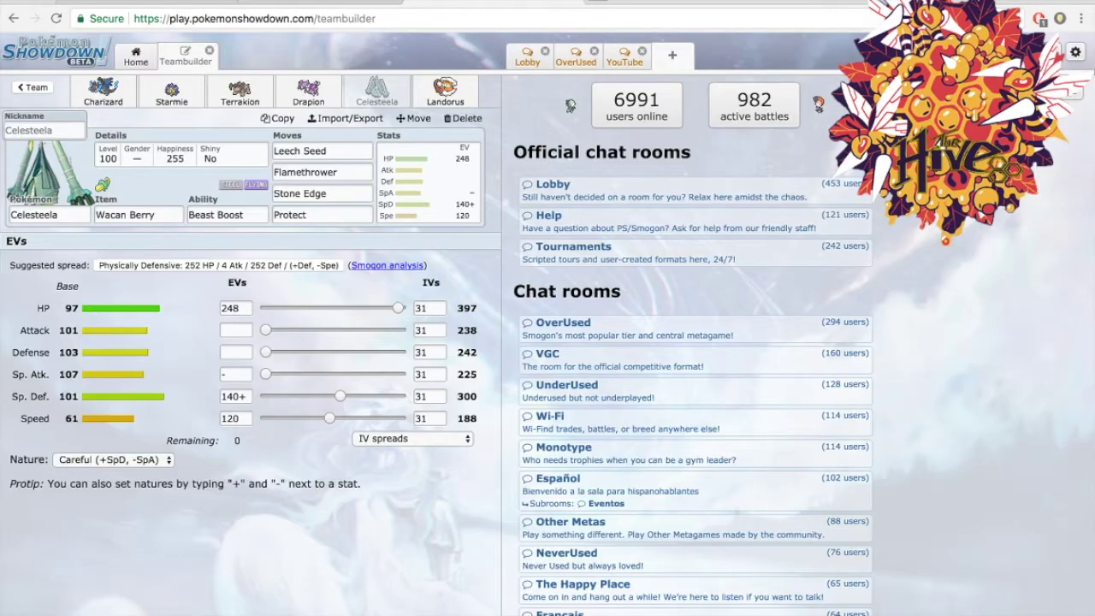